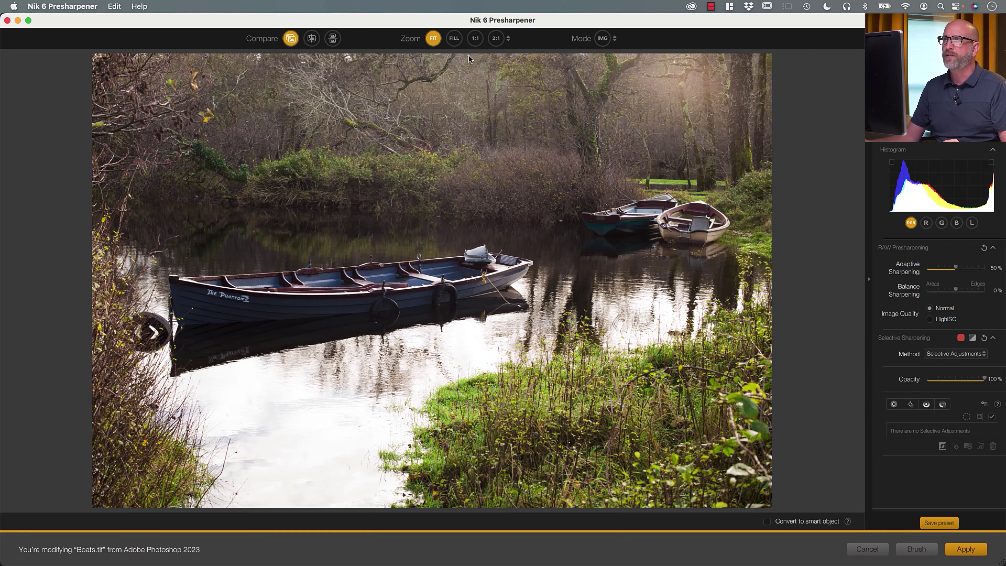
Zoom to 1:1 on the trees above the front boat and raise Adaptive Sharpening to 100%
{"action": "left_click", "coordinate": [475, 38]}
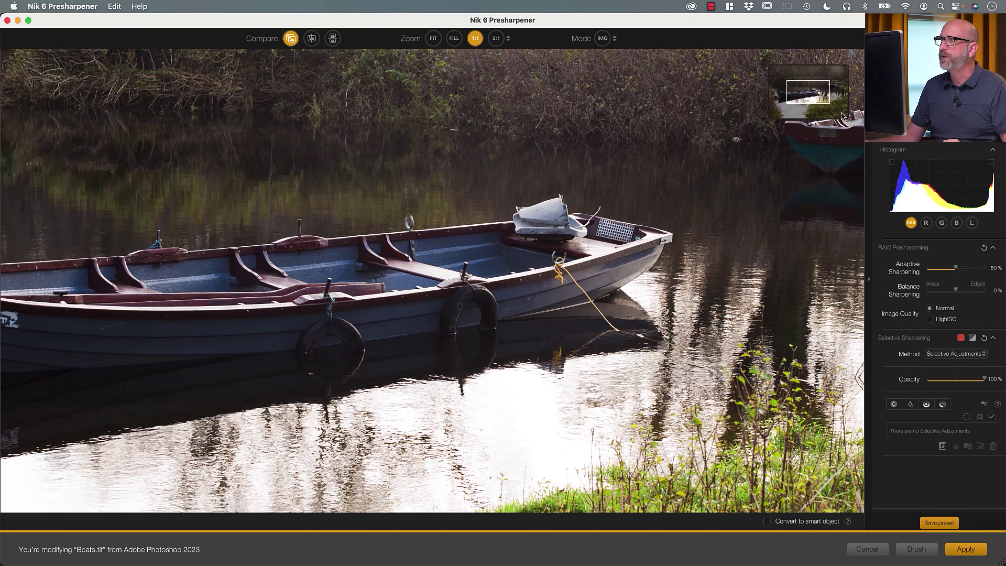
{"action": "left_click_drag", "start_coordinate": [801, 90], "coordinate": [795, 77]}
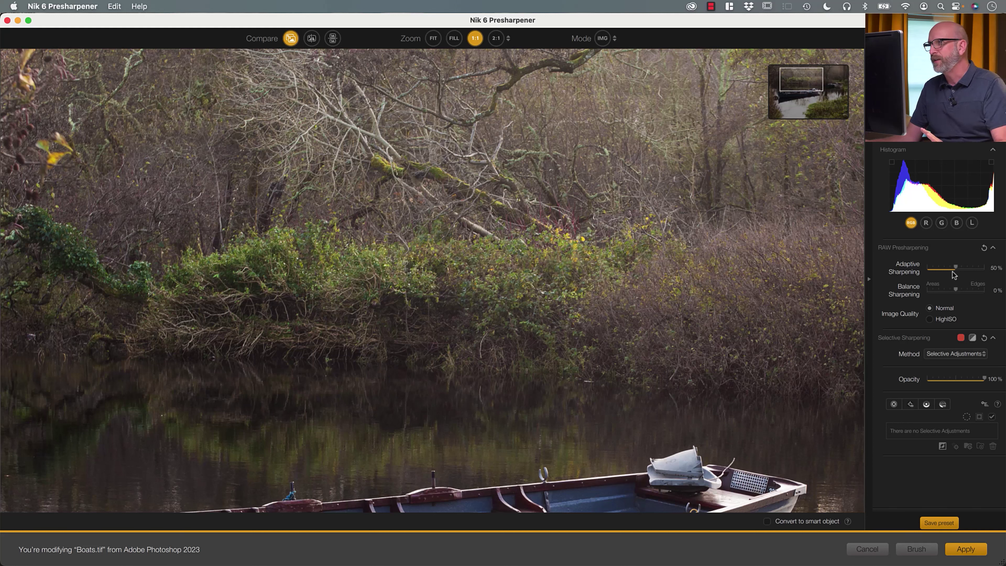
{"action": "left_click_drag", "start_coordinate": [955, 269], "coordinate": [992, 272]}
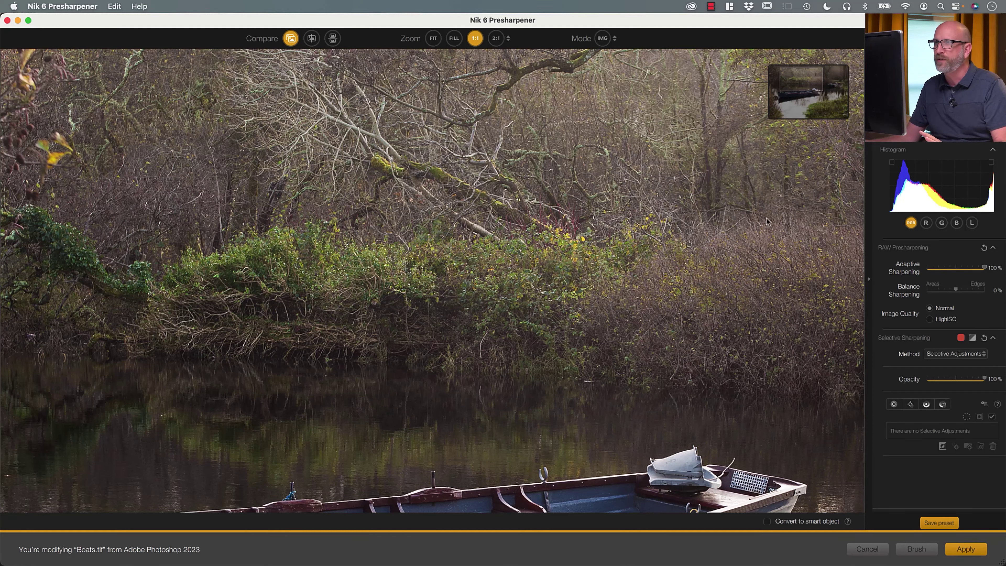
Compare the 100% sharpened view against the original, then fit the whole photo back in view
{"action": "left_click", "coordinate": [290, 38]}
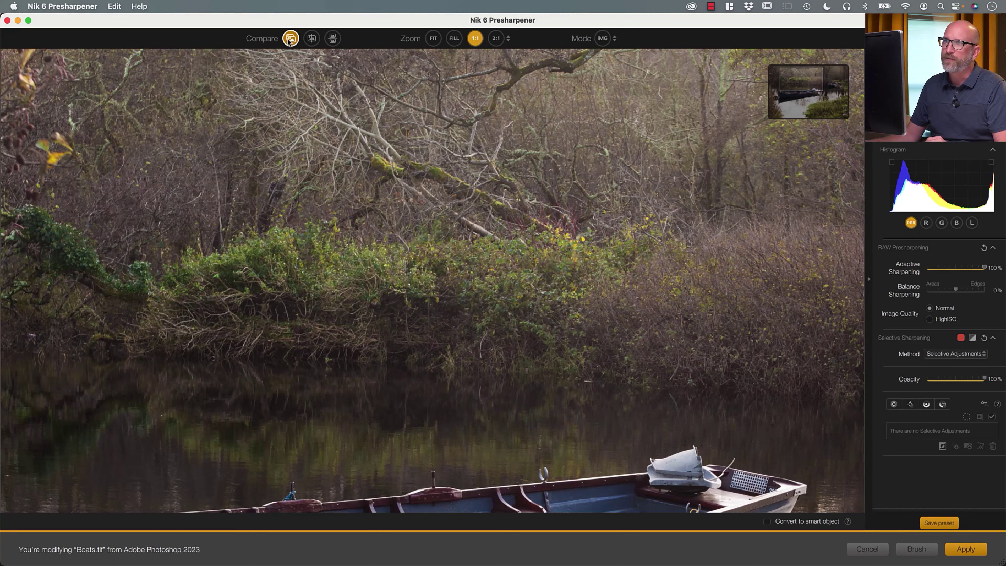
{"action": "left_click", "coordinate": [290, 39]}
{"action": "left_click", "coordinate": [290, 39]}
{"action": "left_click", "coordinate": [290, 39]}
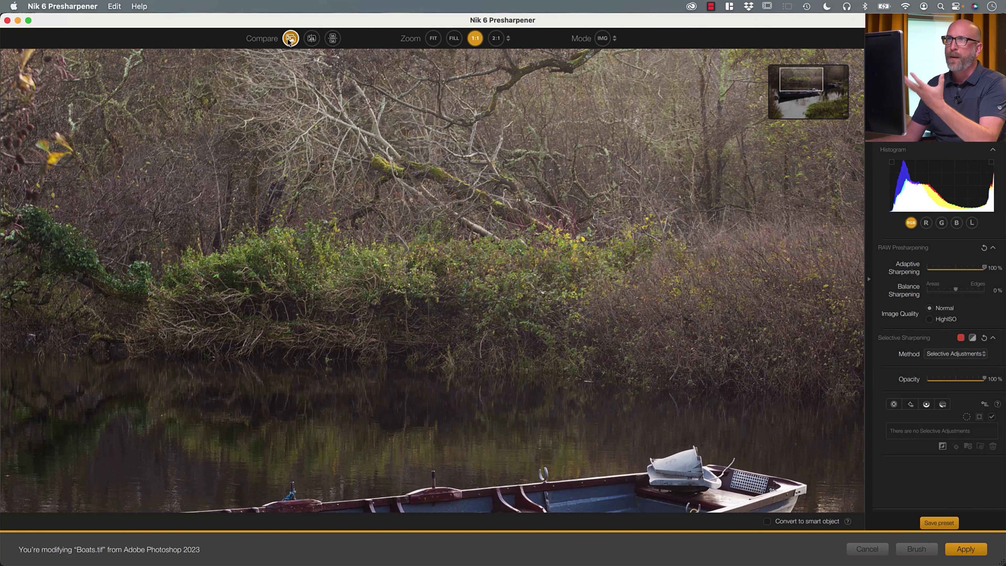
{"action": "left_click", "coordinate": [433, 38]}
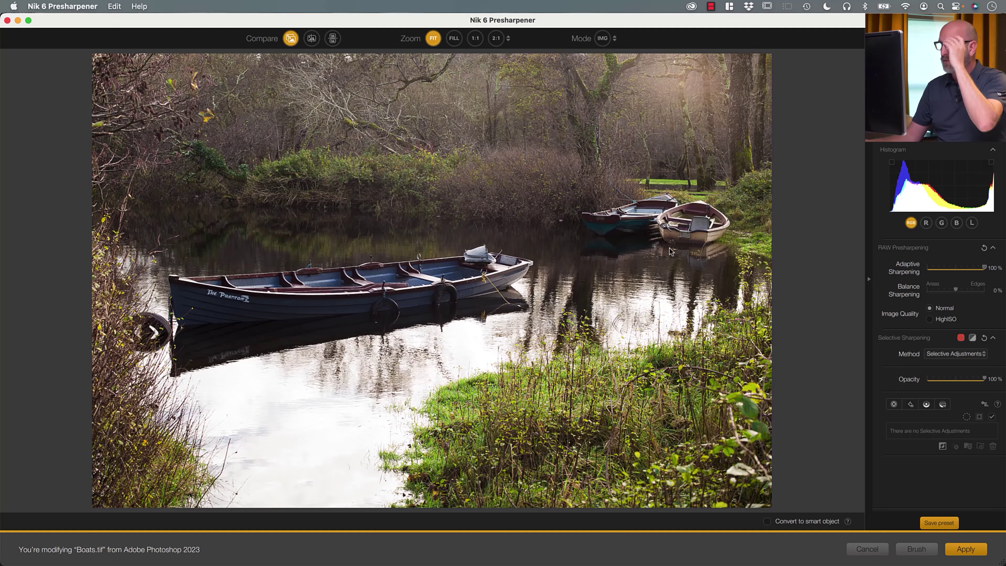
Lower Adaptive Sharpening from 100% back to 50%
{"action": "left_click_drag", "start_coordinate": [974, 268], "coordinate": [954, 269]}
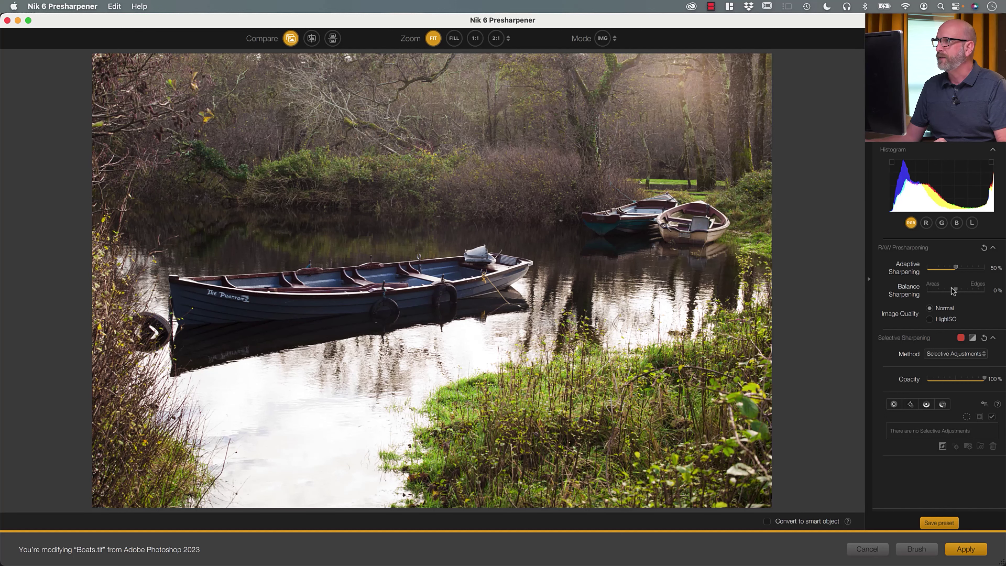
{"action": "left_click_drag", "start_coordinate": [953, 291], "coordinate": [970, 292]}
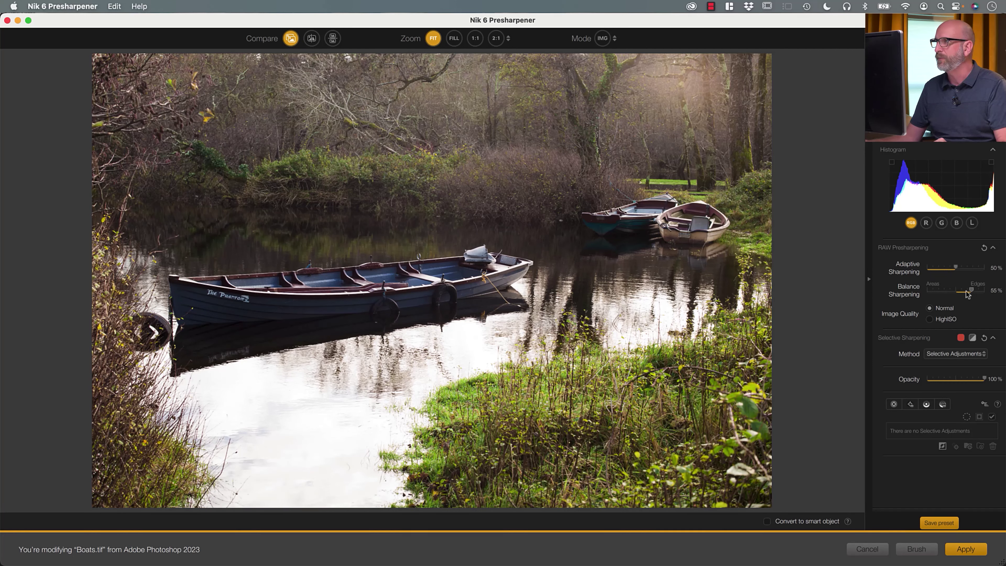
{"action": "left_click", "coordinate": [941, 291]}
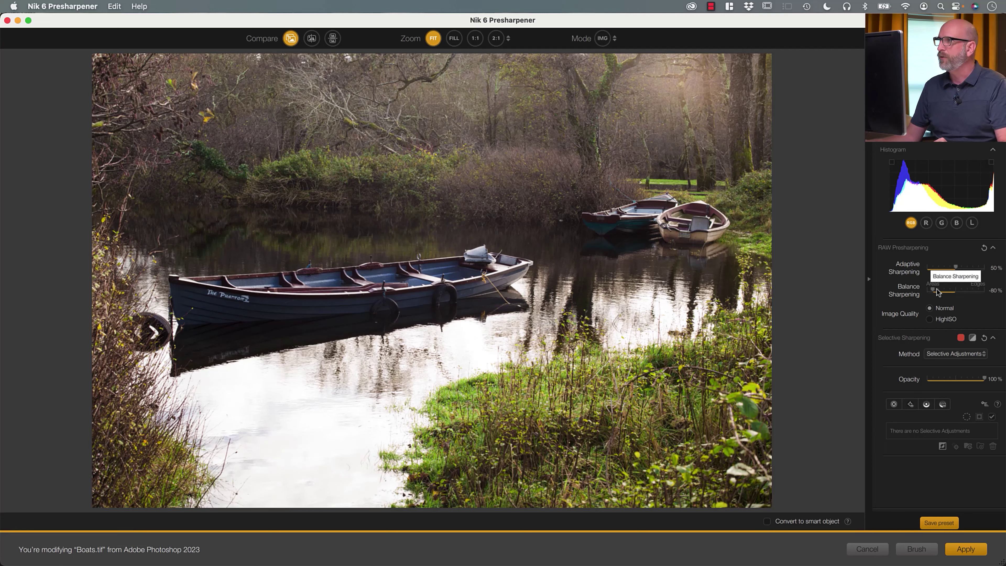
{"action": "left_click_drag", "start_coordinate": [933, 292], "coordinate": [954, 293]}
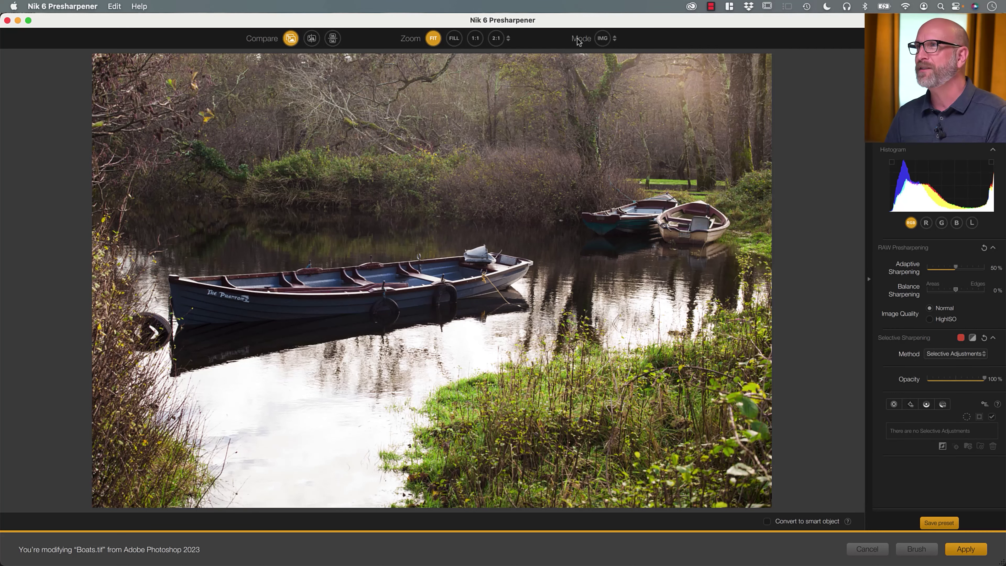
{"action": "left_click", "coordinate": [602, 40]}
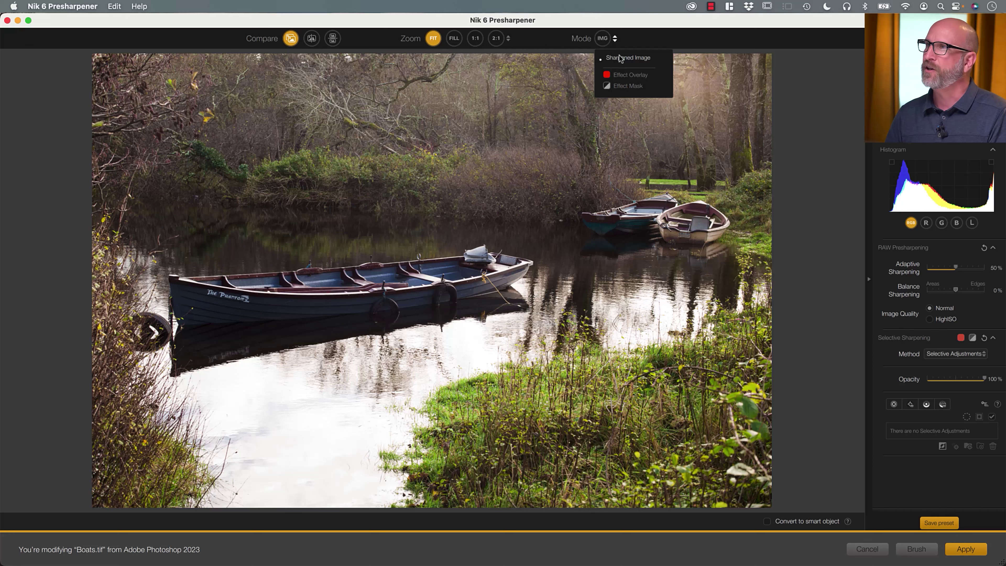
{"action": "left_click", "coordinate": [620, 72]}
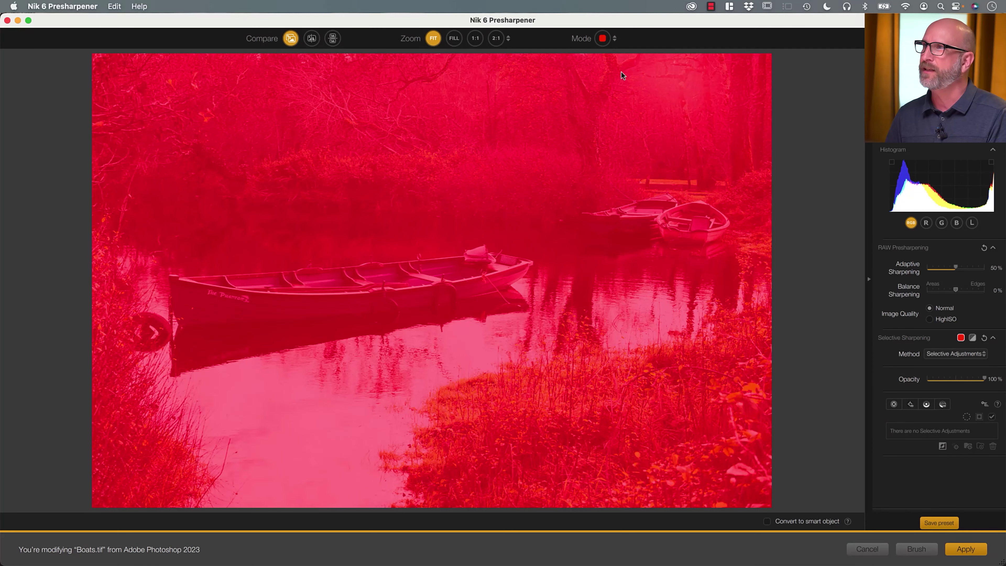
{"action": "left_click", "coordinate": [603, 39]}
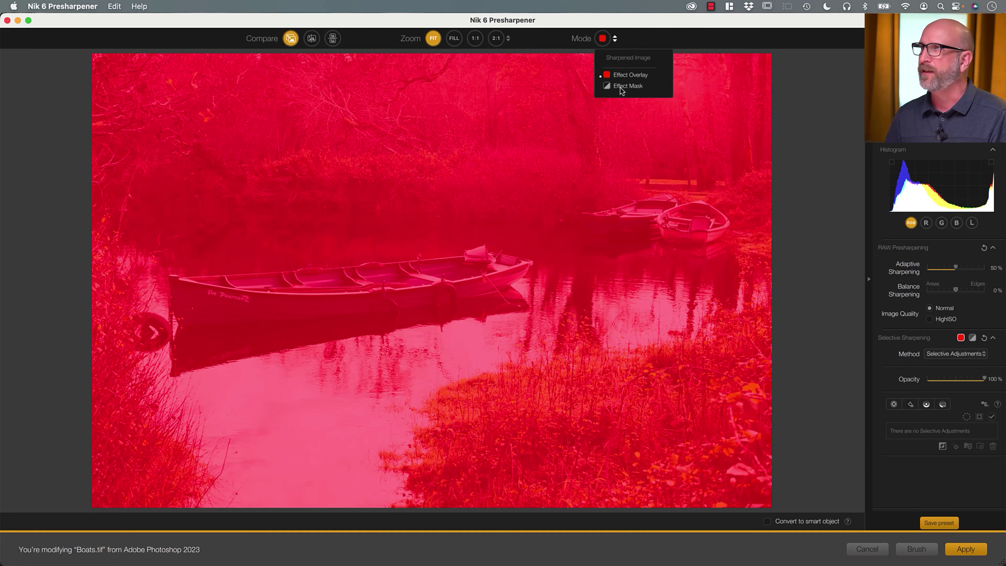
{"action": "left_click", "coordinate": [620, 88]}
{"action": "left_click", "coordinate": [602, 38]}
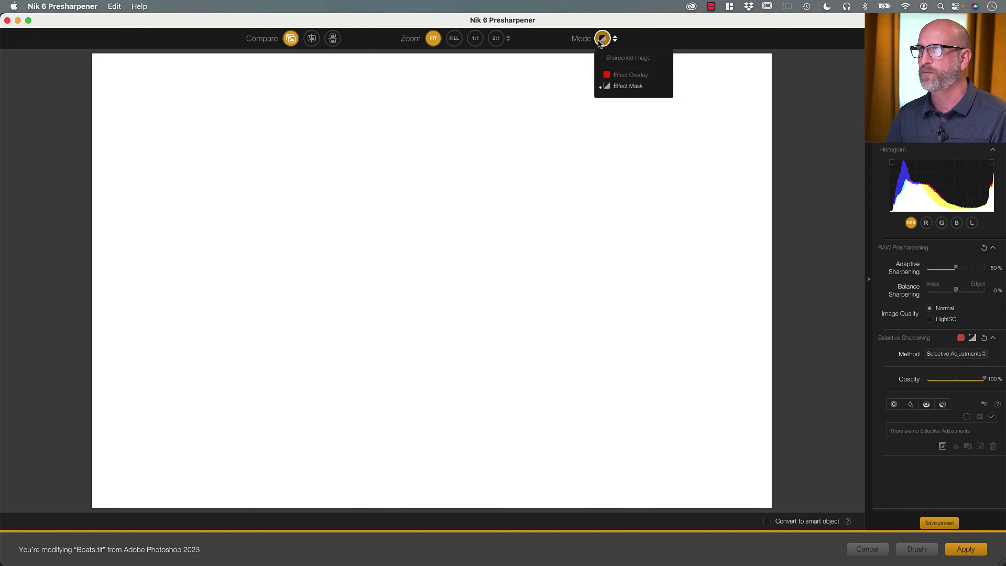
{"action": "left_click", "coordinate": [605, 60]}
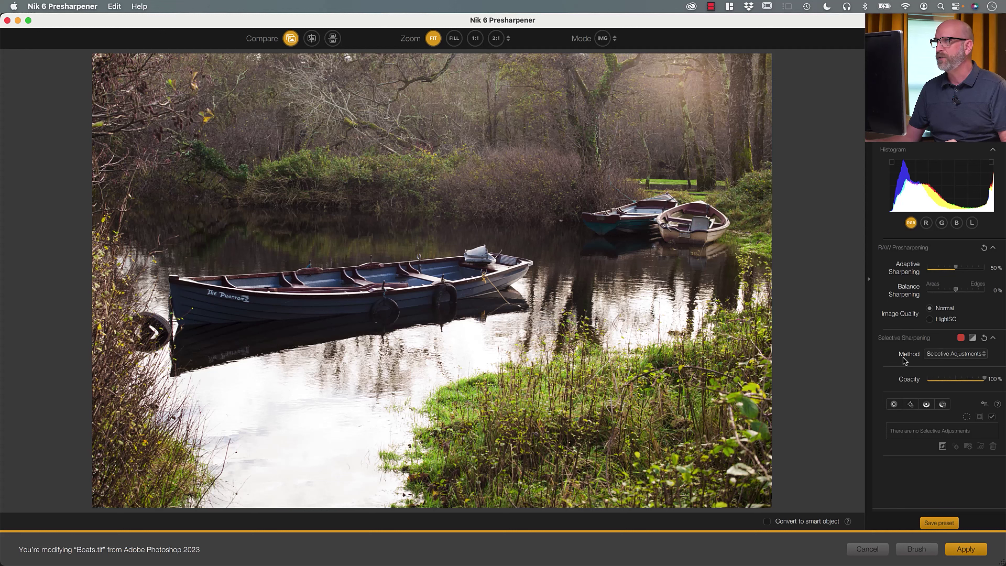
Place Control Point 1 on the two distant background boats
{"action": "left_click", "coordinate": [895, 405]}
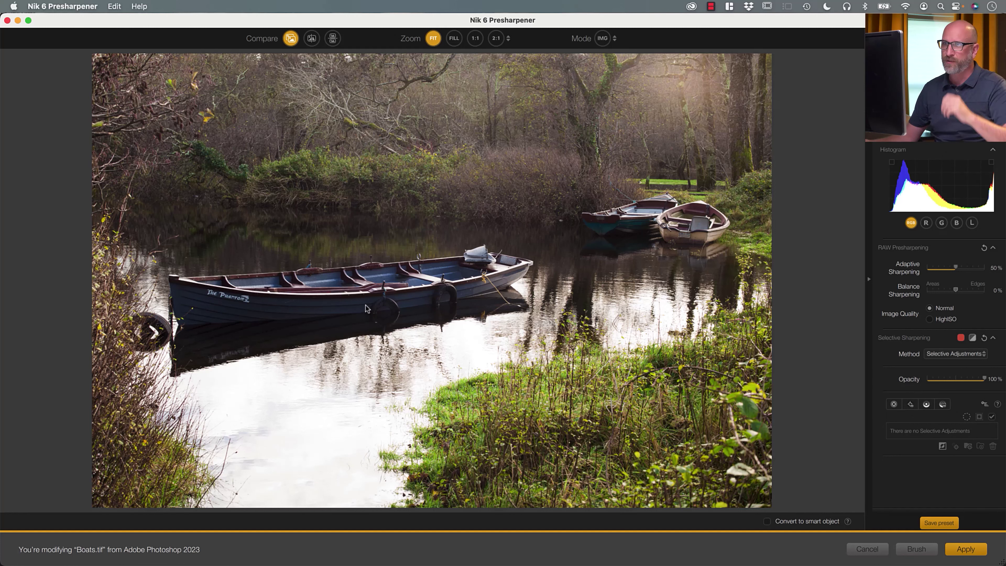
{"action": "left_click", "coordinate": [910, 404]}
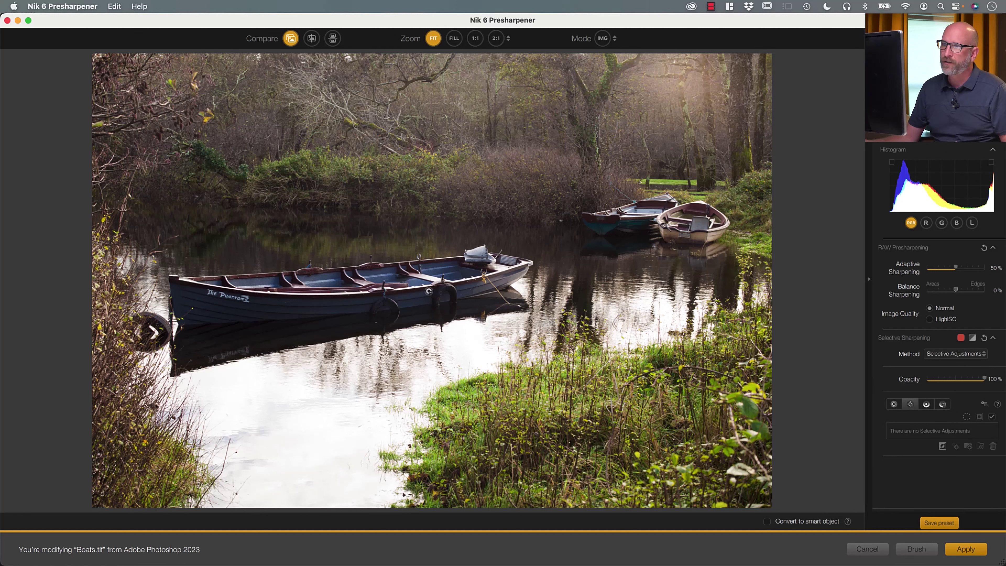
{"action": "left_click", "coordinate": [665, 213]}
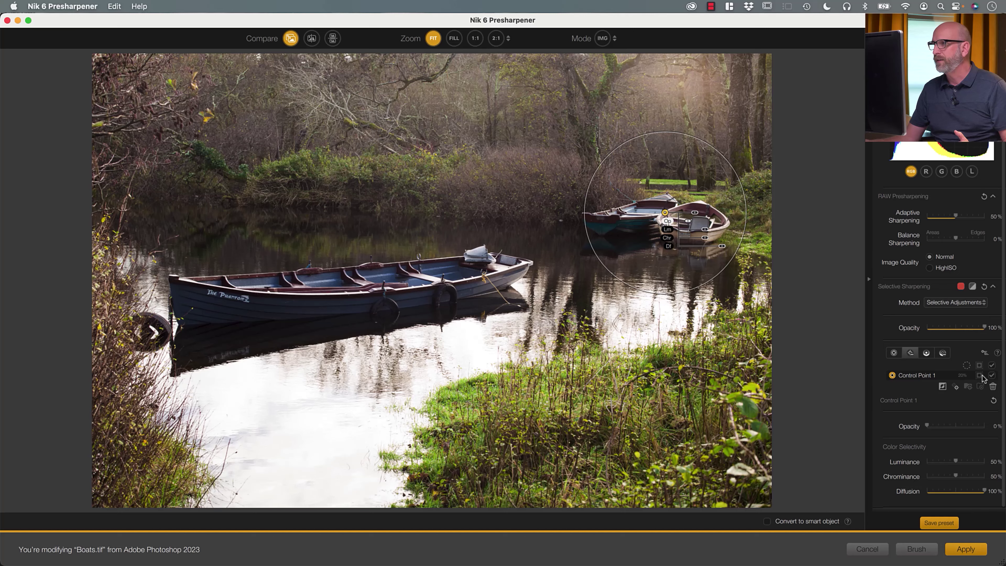
Using the mask view, position Control Point 1 on the white boat with Luminance 56% and Chrominance 55%
{"action": "left_click", "coordinate": [979, 375]}
{"action": "left_click_drag", "start_coordinate": [665, 213], "coordinate": [673, 215]}
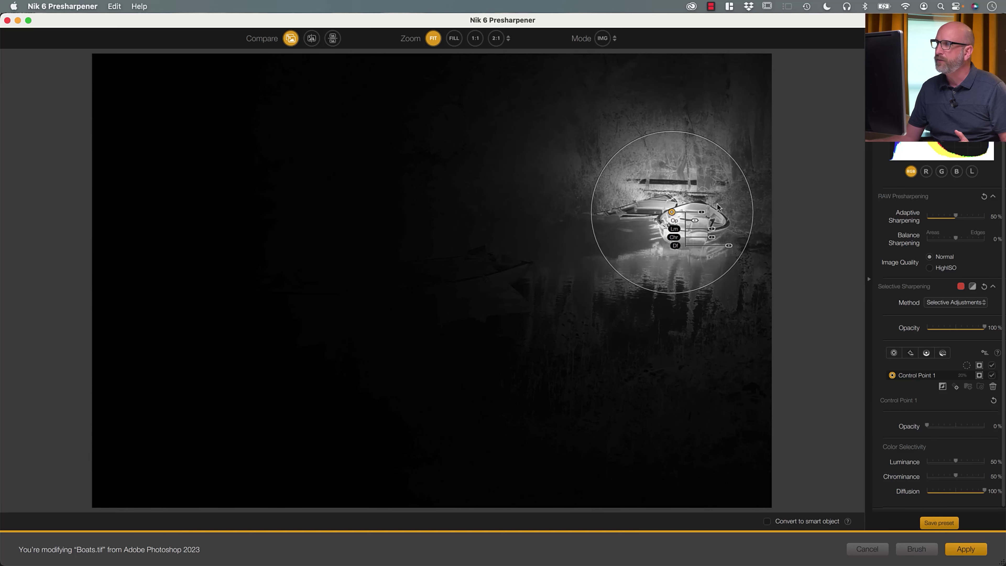
{"action": "mouse_move", "coordinate": [954, 476]}
{"action": "left_mouse_down"}
{"action": "mouse_move", "coordinate": [946, 462]}
{"action": "mouse_move", "coordinate": [960, 465]}
{"action": "left_mouse_up"}
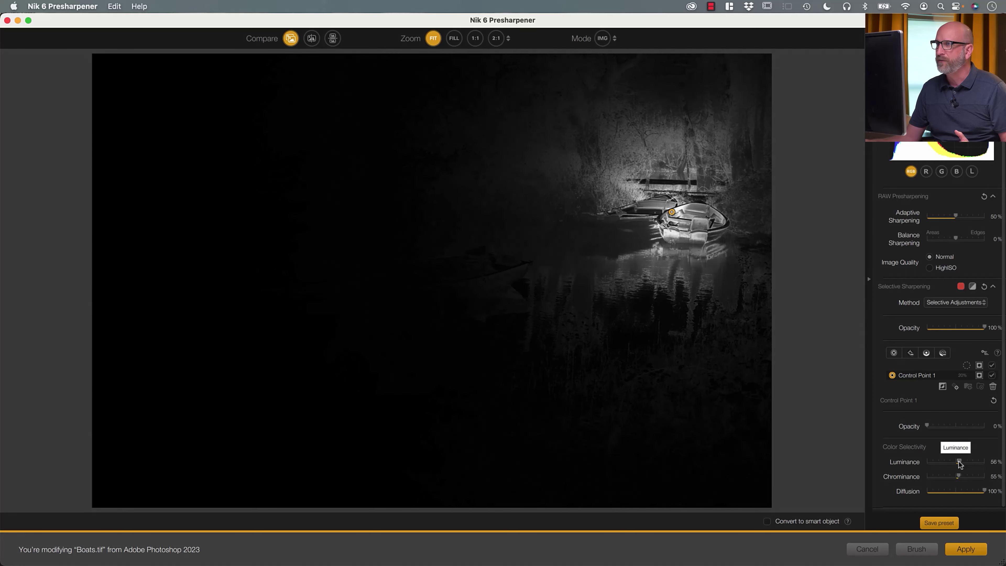
{"action": "mouse_move", "coordinate": [714, 239]}
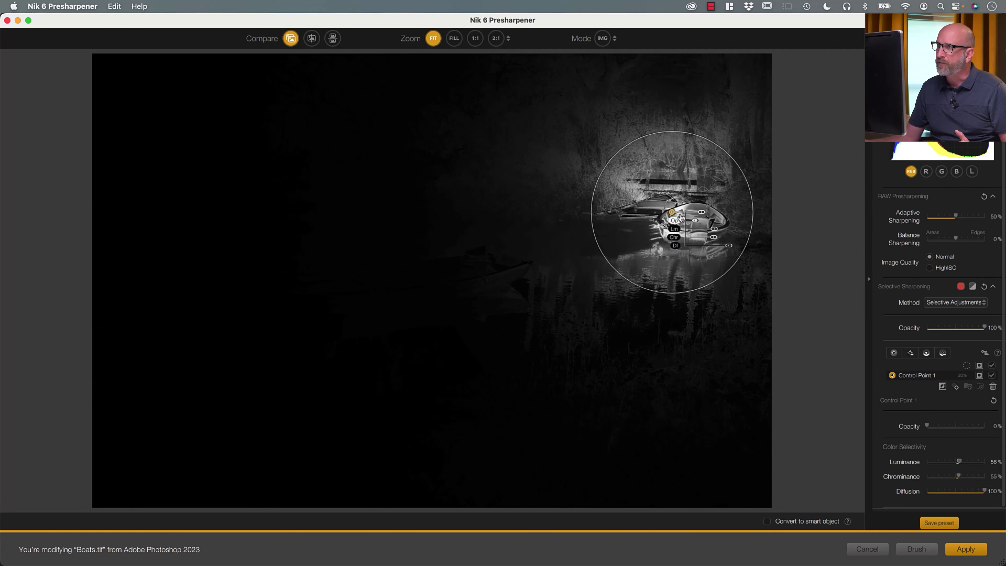
{"action": "left_click_drag", "start_coordinate": [673, 215], "coordinate": [660, 221]}
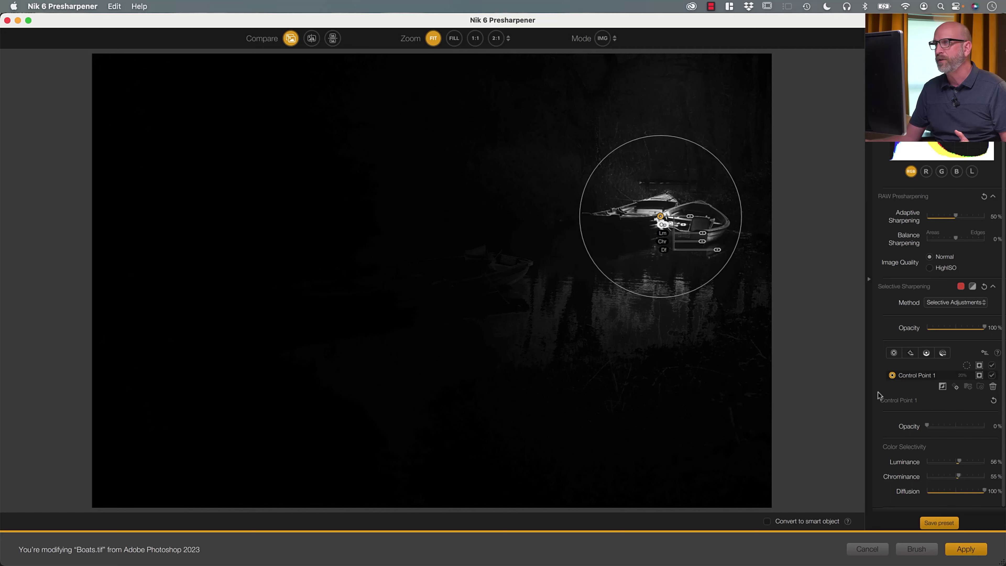
{"action": "left_click", "coordinate": [978, 375]}
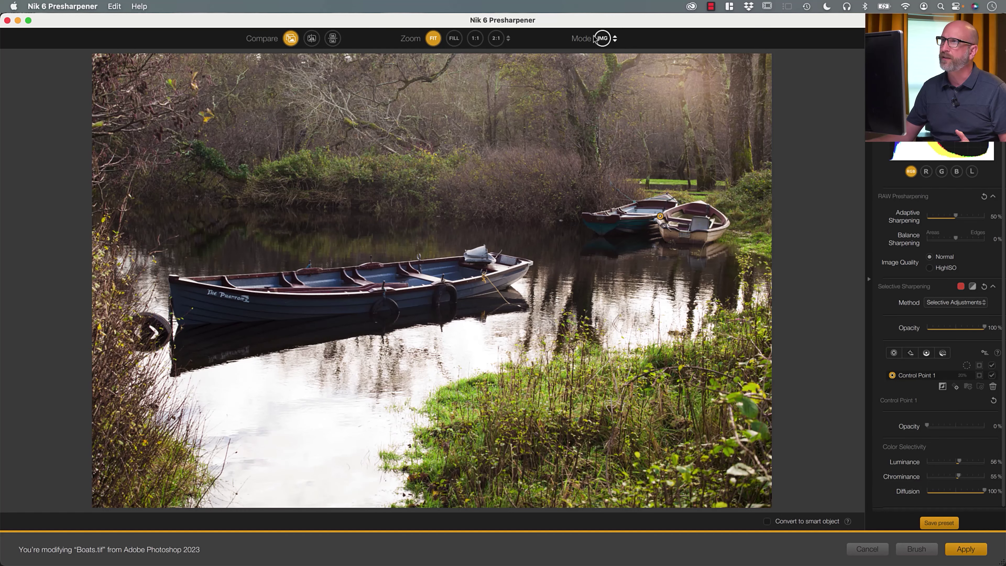
Switch the preview to Effect Mask and rename Control Point 1 to 'Boats small'
{"action": "left_click", "coordinate": [614, 40]}
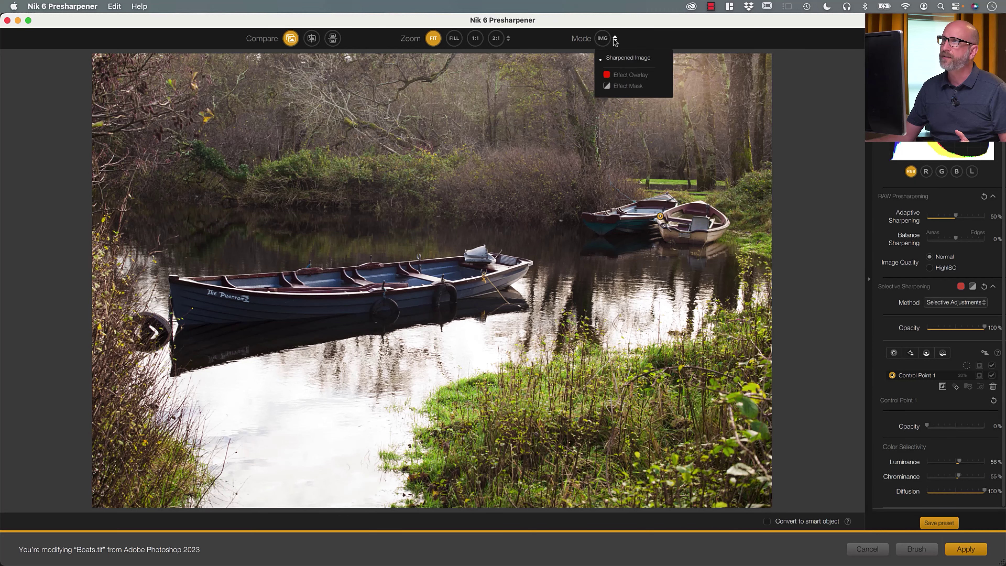
{"action": "left_click", "coordinate": [621, 86]}
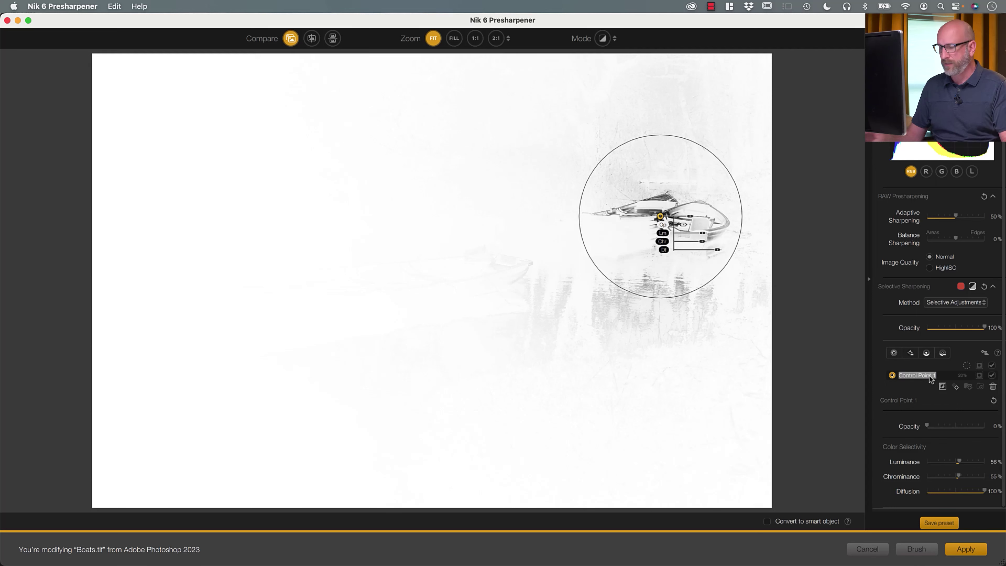
{"action": "type", "text": "Bo"}
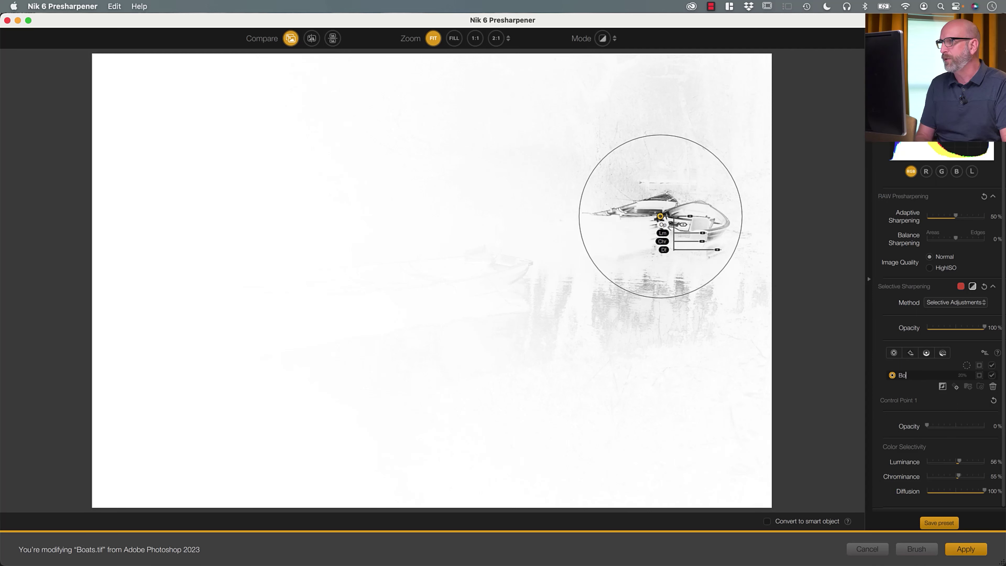
{"action": "type", "text": "ats small"}
{"action": "key", "text": "Return"}
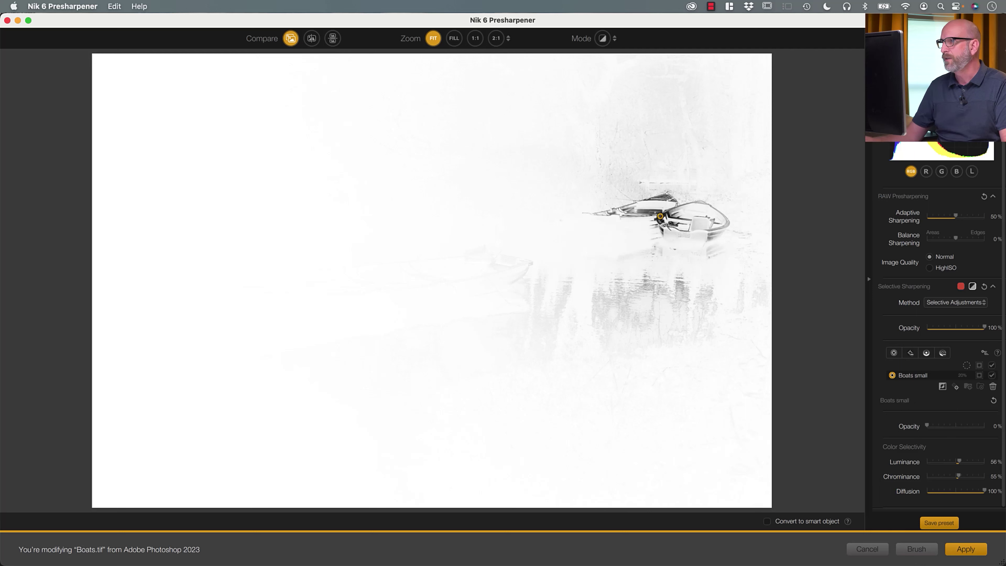
Add Control Point 2 on the large boat and widen its area along the hull
{"action": "left_click", "coordinate": [910, 353]}
{"action": "left_click", "coordinate": [379, 305]}
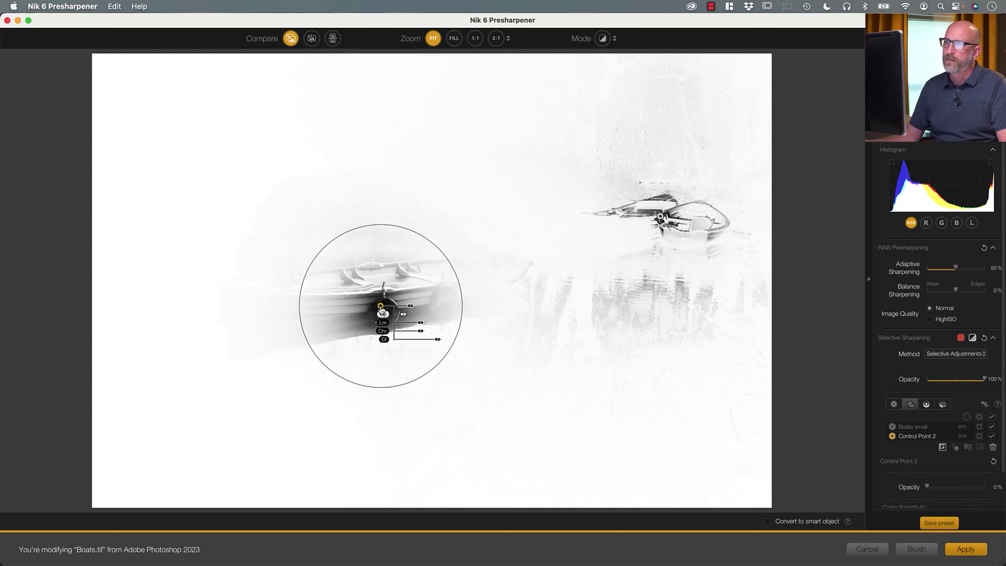
{"action": "left_click_drag", "start_coordinate": [380, 307], "coordinate": [374, 297]}
{"action": "left_click_drag", "start_coordinate": [449, 282], "coordinate": [542, 245]}
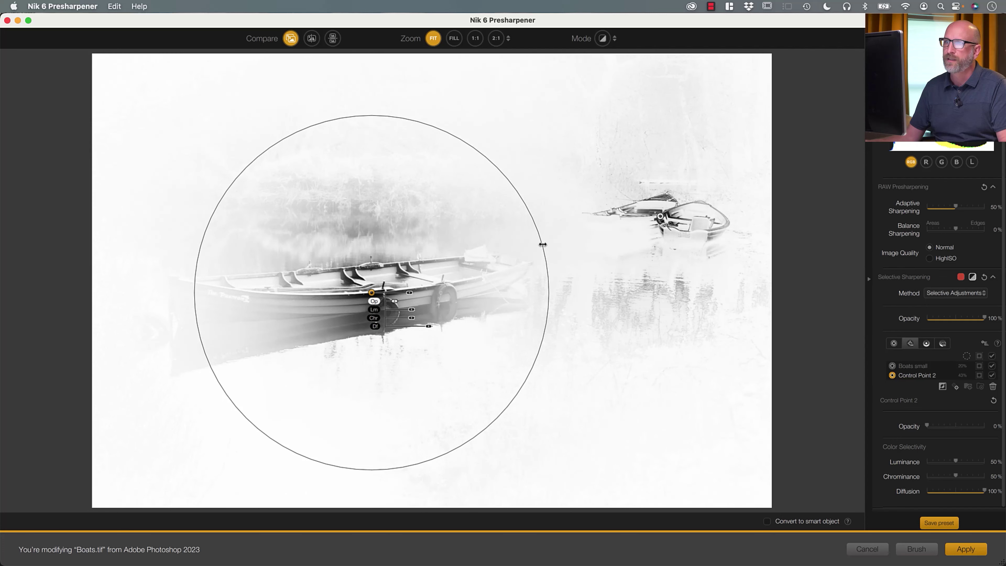
{"action": "left_click_drag", "start_coordinate": [371, 293], "coordinate": [414, 293]}
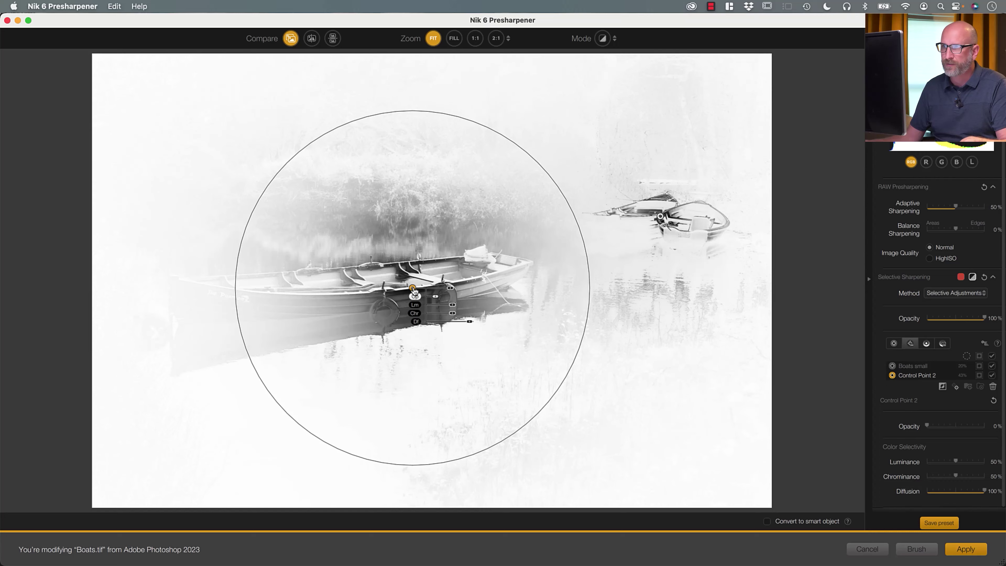
Add Control Point 3 at the large boat's left end and return to the Sharpened Image preview
{"action": "left_click_drag", "start_coordinate": [414, 293], "coordinate": [216, 291]}
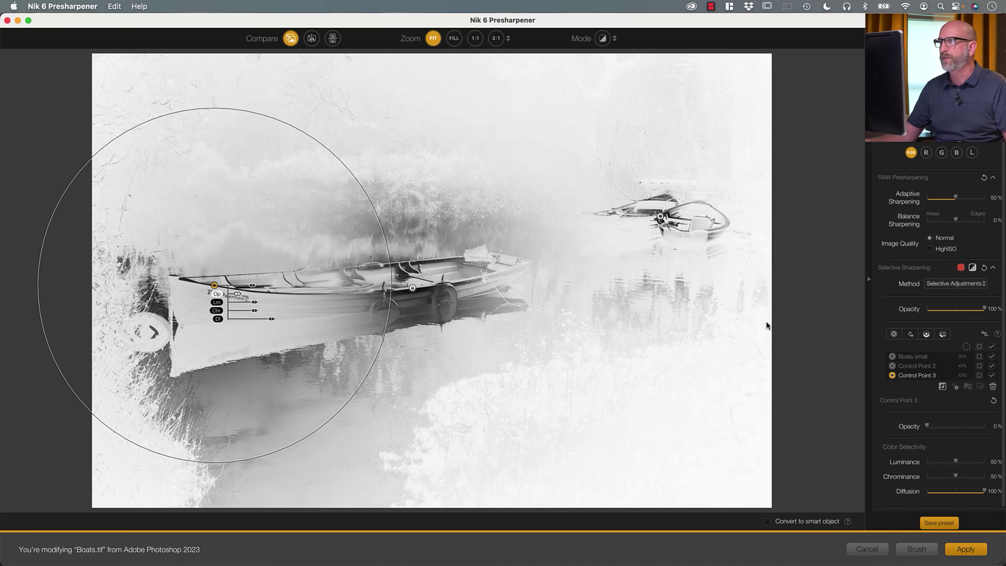
{"action": "left_click", "coordinate": [612, 38]}
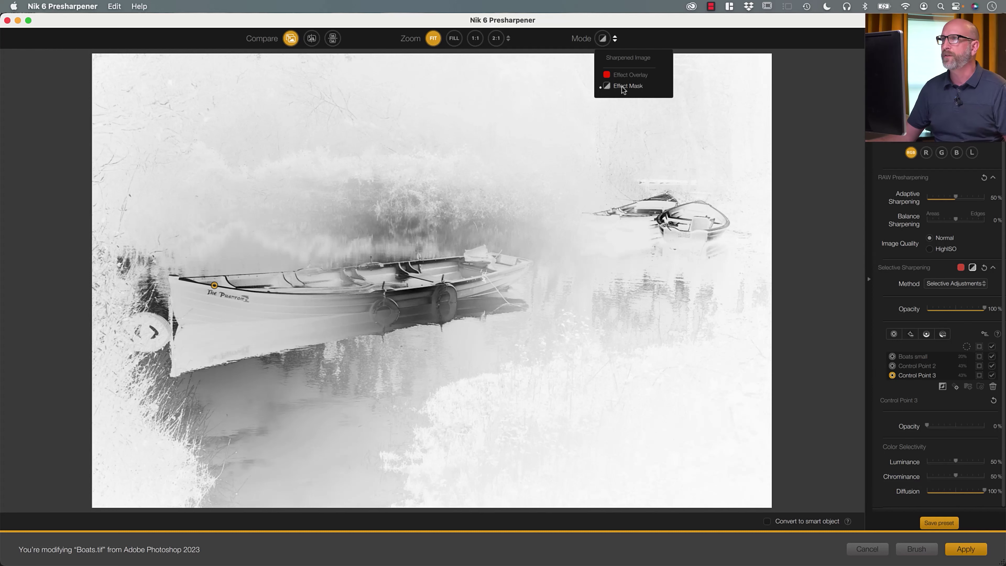
{"action": "left_click", "coordinate": [629, 59]}
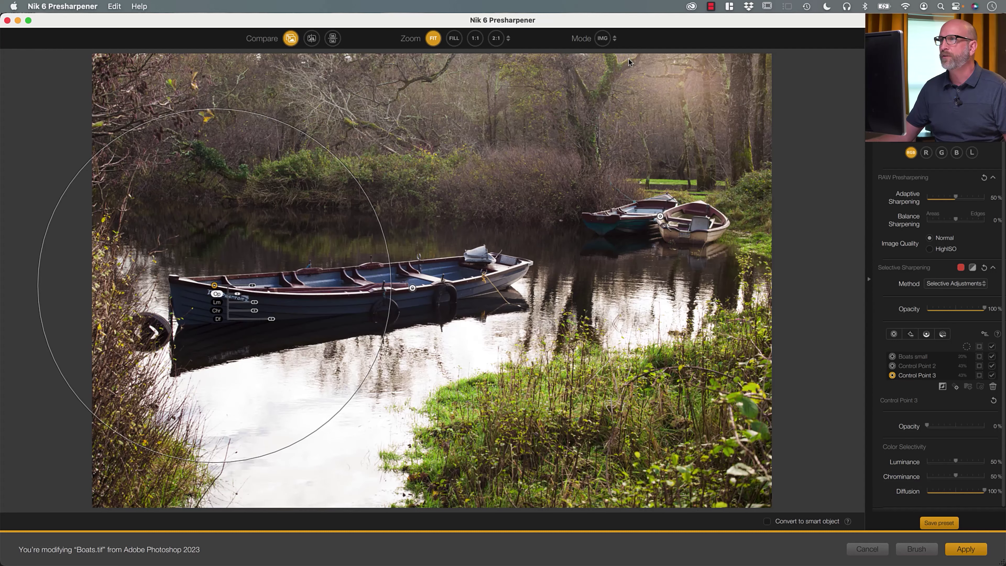
{"action": "left_click", "coordinate": [291, 39]}
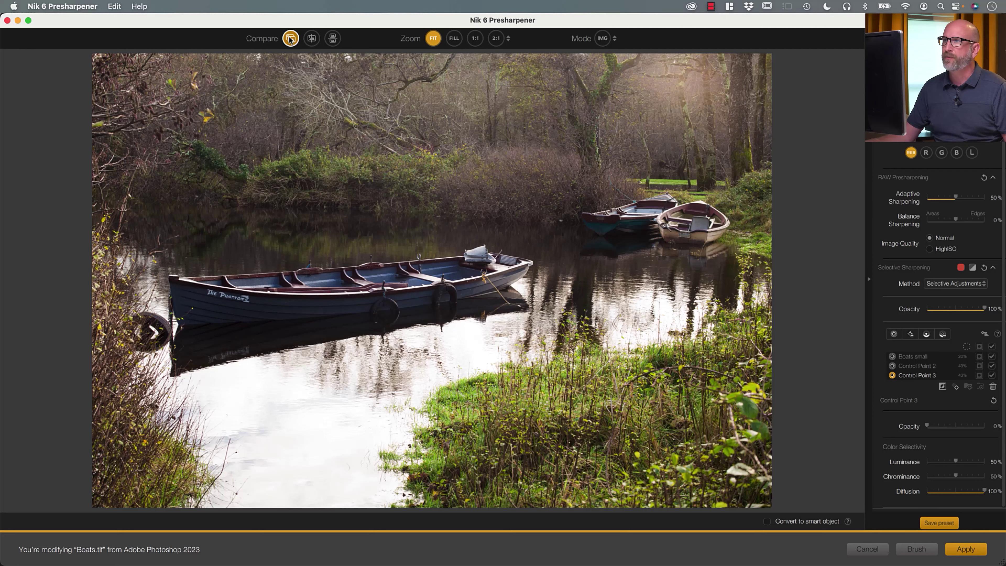
{"action": "left_click", "coordinate": [291, 39]}
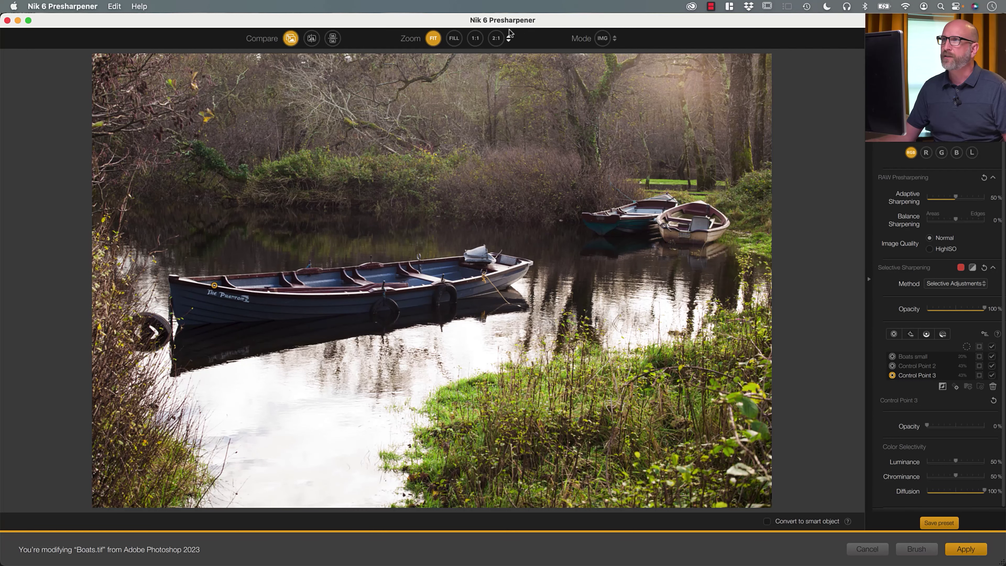
{"action": "left_click", "coordinate": [475, 38]}
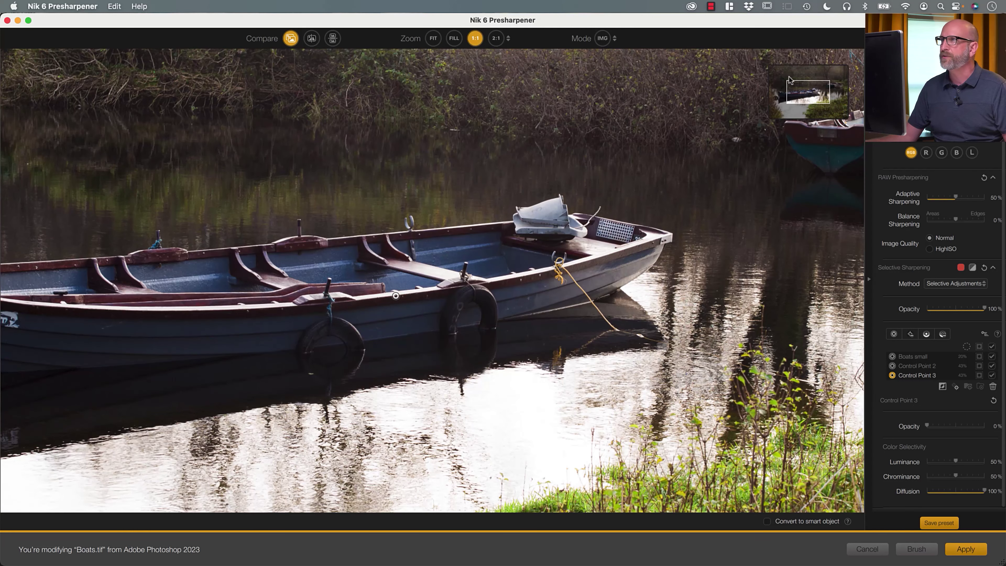
{"action": "left_click_drag", "start_coordinate": [800, 94], "coordinate": [799, 82]}
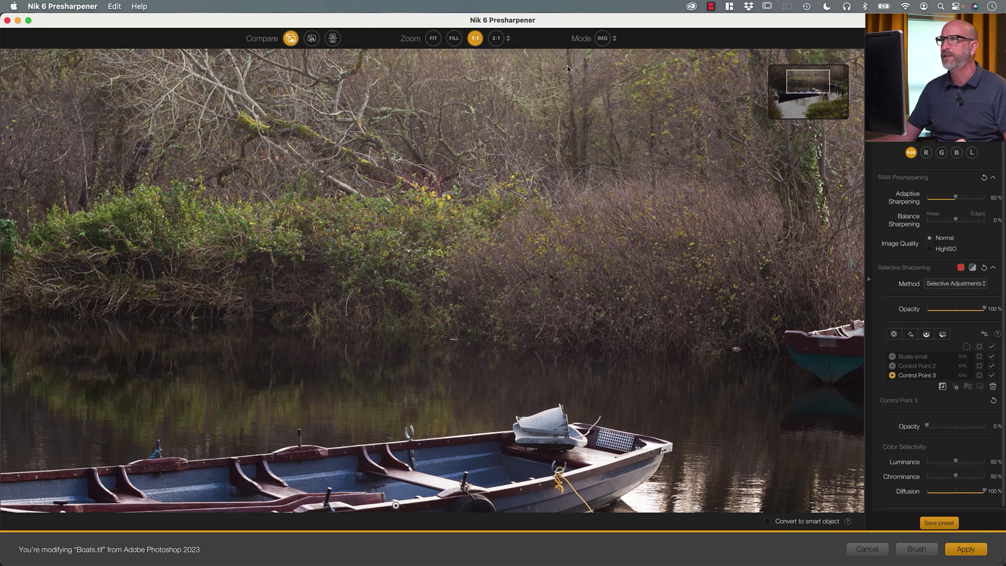
{"action": "left_click", "coordinate": [433, 38]}
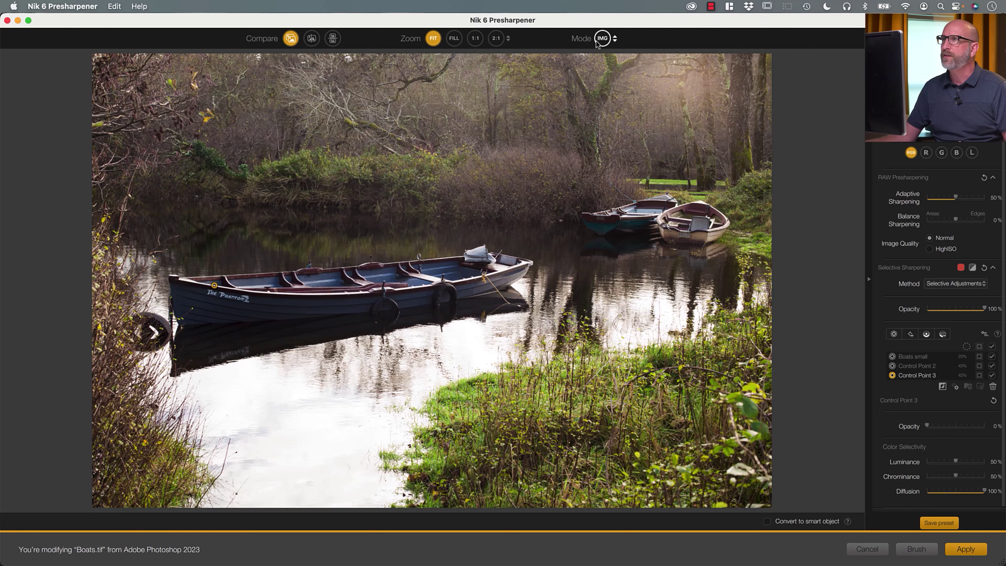
{"action": "left_click", "coordinate": [616, 39]}
{"action": "left_click", "coordinate": [621, 74]}
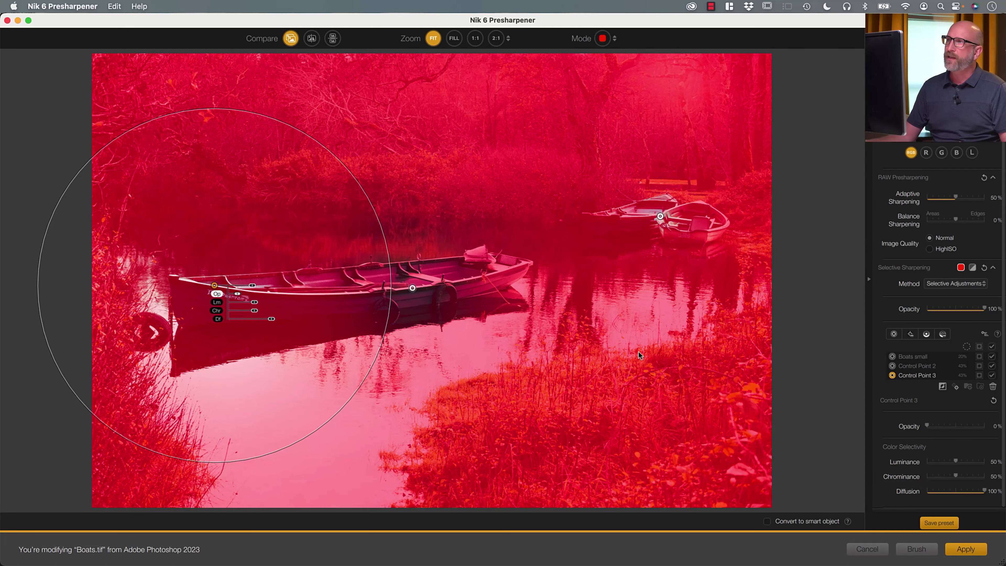
{"action": "left_click", "coordinate": [791, 296]}
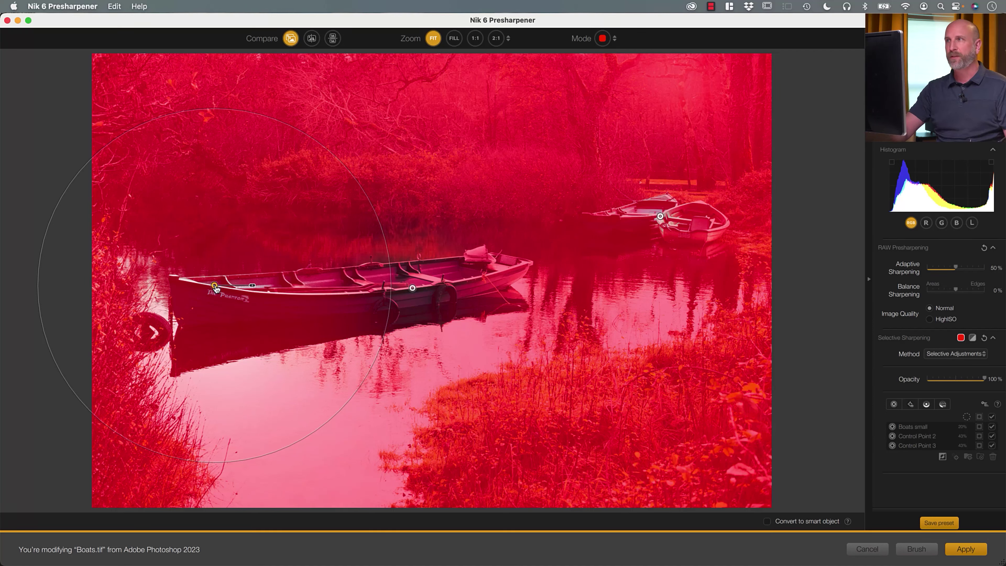
{"action": "left_click", "coordinate": [294, 247]}
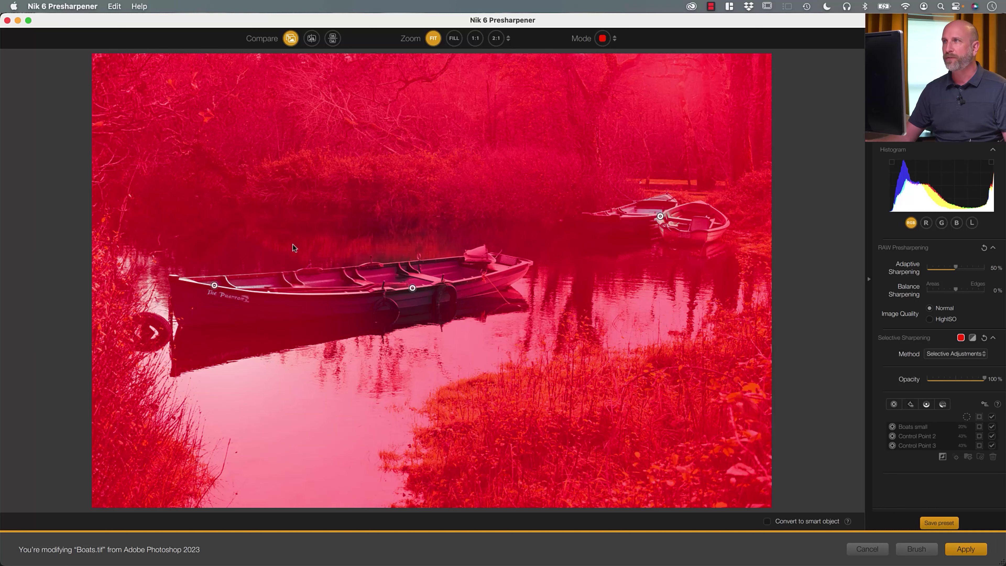
{"action": "left_click", "coordinate": [615, 39]}
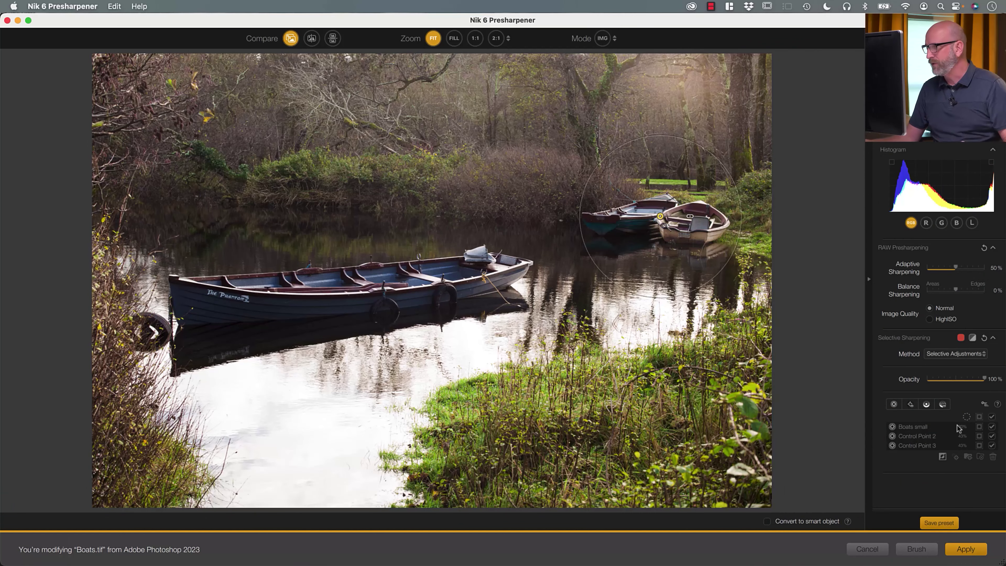
Delete the Boats small, Control Point 2 and Control Point 3 control points
{"action": "left_click", "coordinate": [933, 427]}
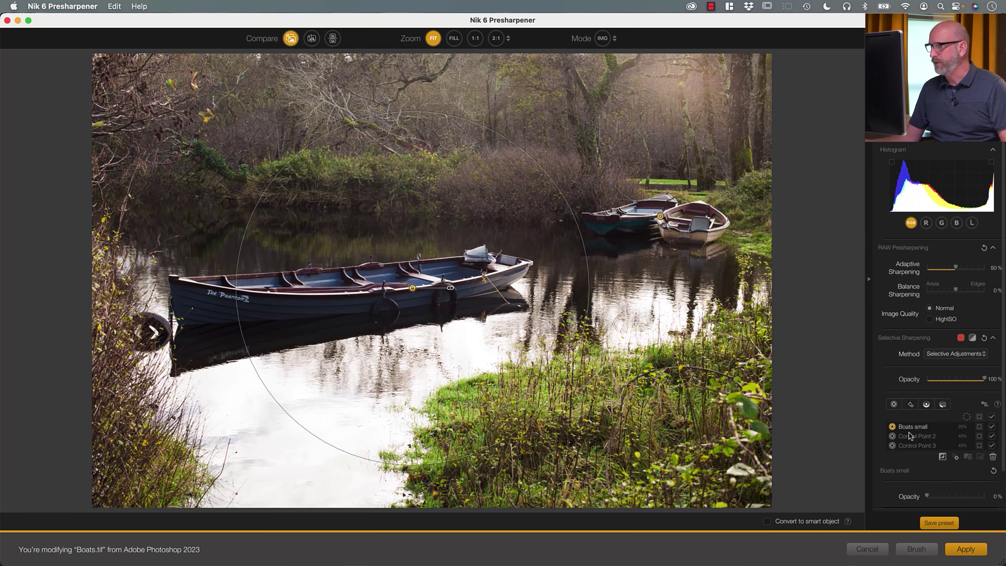
{"action": "scroll", "coordinate": [920, 438], "scroll_direction": "down", "scroll_amount": 3}
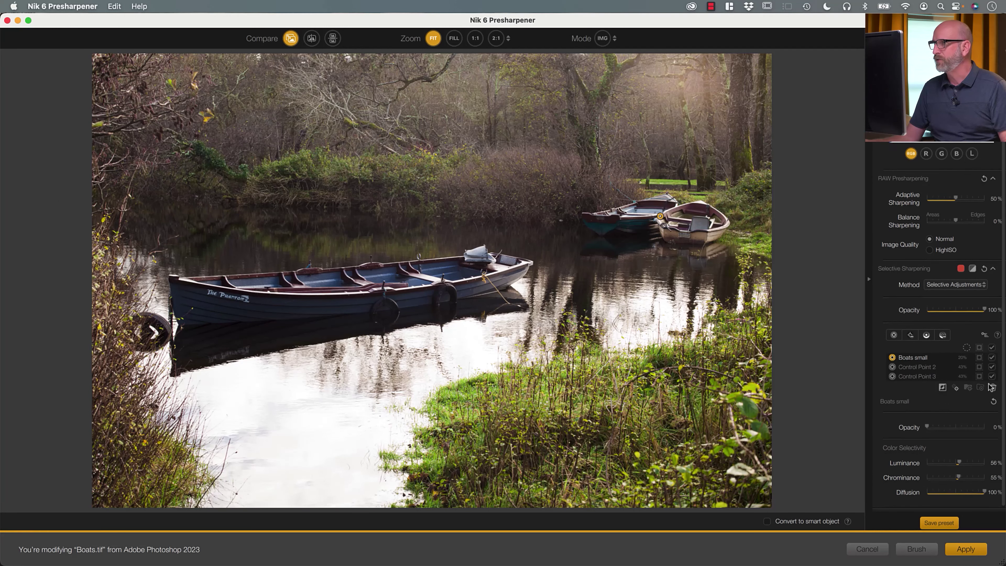
{"action": "left_click", "coordinate": [992, 390]}
{"action": "left_click", "coordinate": [932, 427]}
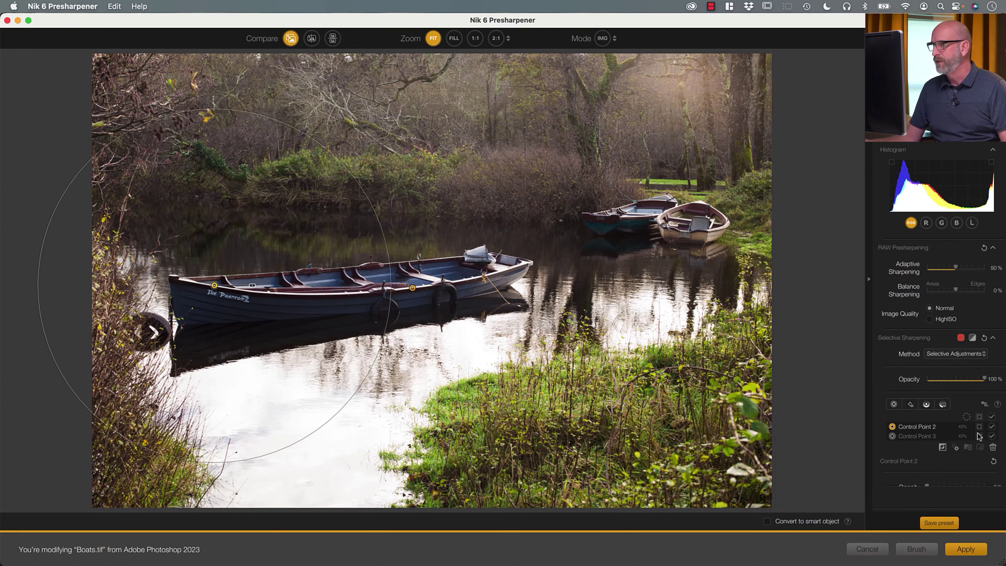
{"action": "scroll", "coordinate": [927, 427], "scroll_direction": "down", "scroll_amount": 3}
{"action": "left_click", "coordinate": [992, 390]}
{"action": "left_click", "coordinate": [923, 428]}
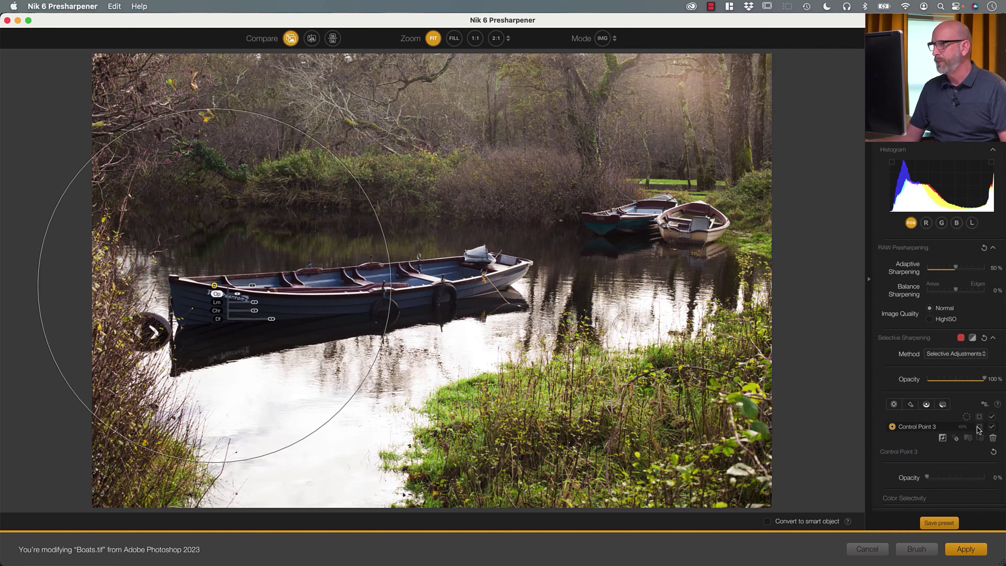
{"action": "scroll", "coordinate": [922, 419], "scroll_direction": "down", "scroll_amount": 2}
{"action": "key", "text": "Delete"}
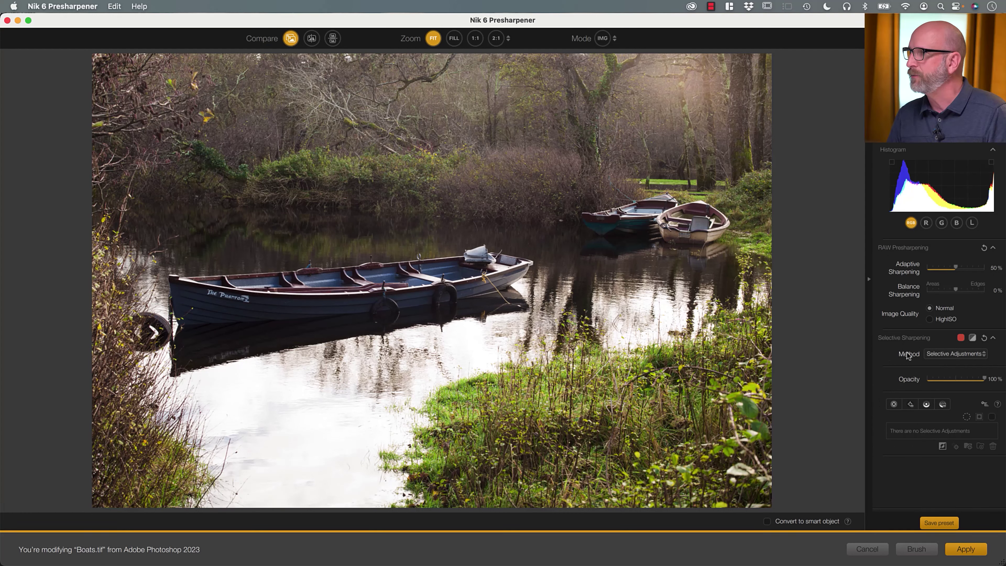
Change the Selective Sharpening method to Color Ranges
{"action": "left_click", "coordinate": [938, 353]}
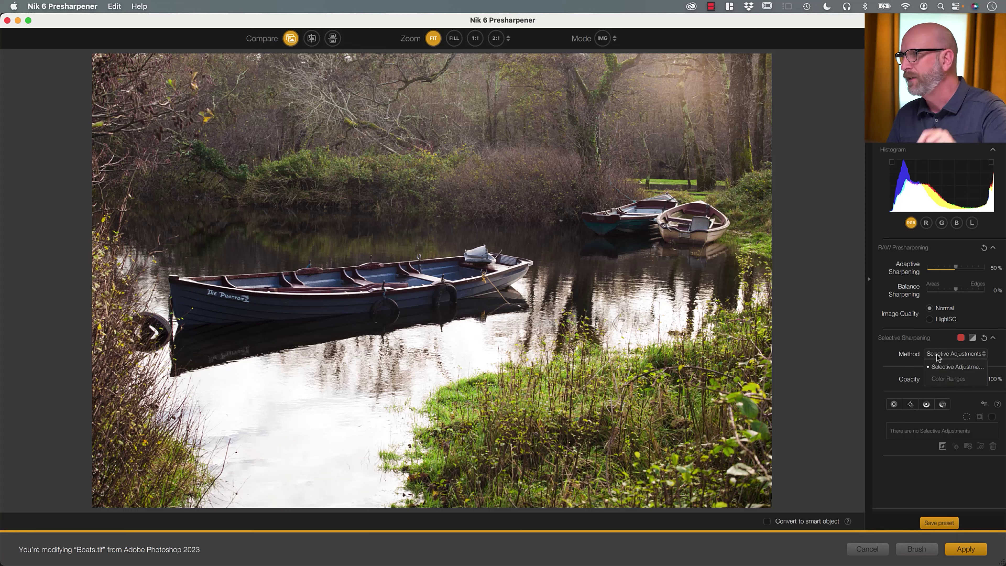
{"action": "left_click", "coordinate": [943, 379]}
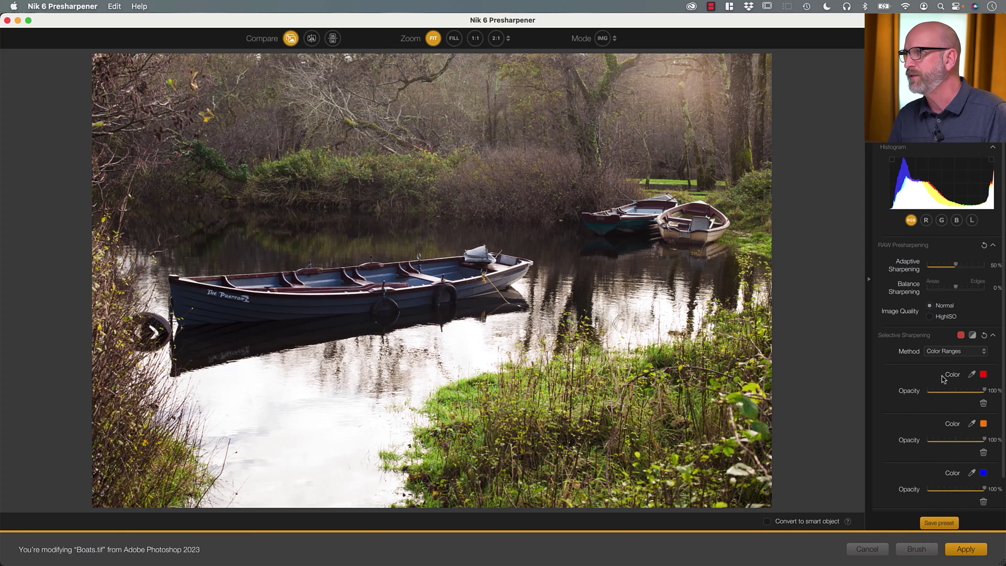
{"action": "scroll", "coordinate": [941, 378], "scroll_direction": "down", "scroll_amount": 2}
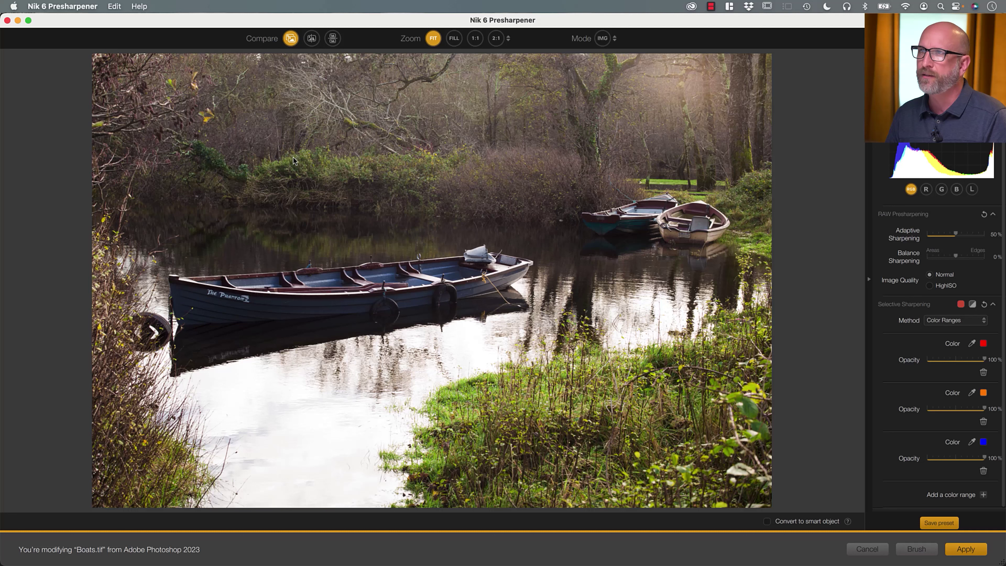
Delete the orange range and sample foliage and grass greens for the two colour ranges
{"action": "left_click", "coordinate": [972, 344]}
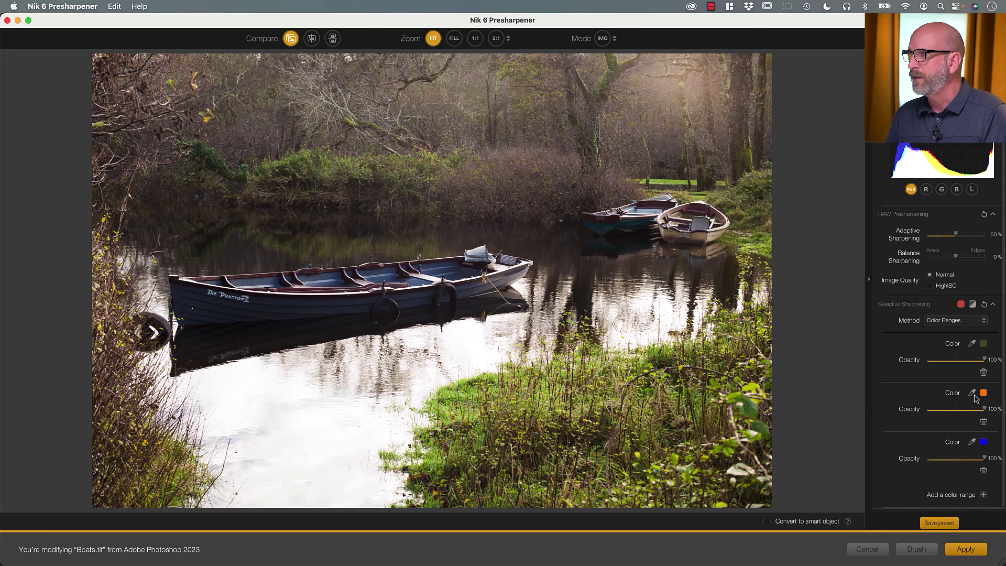
{"action": "left_click", "coordinate": [983, 422]}
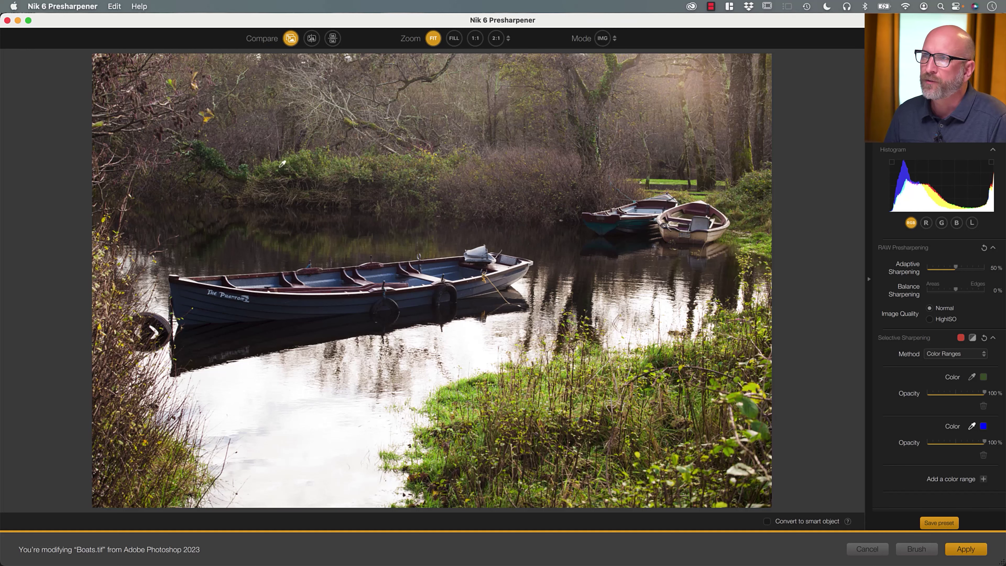
{"action": "left_click", "coordinate": [288, 162]}
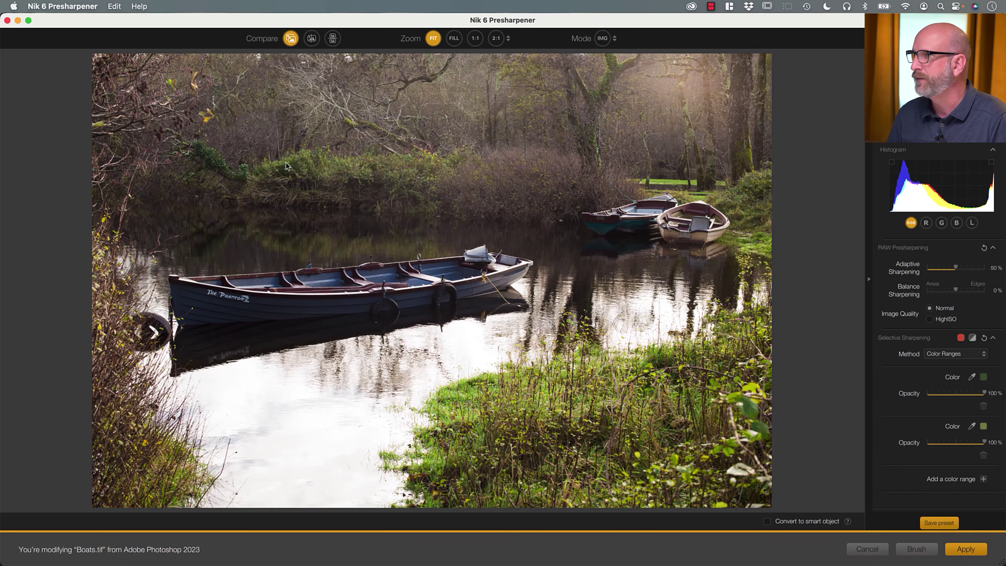
{"action": "left_click", "coordinate": [972, 425]}
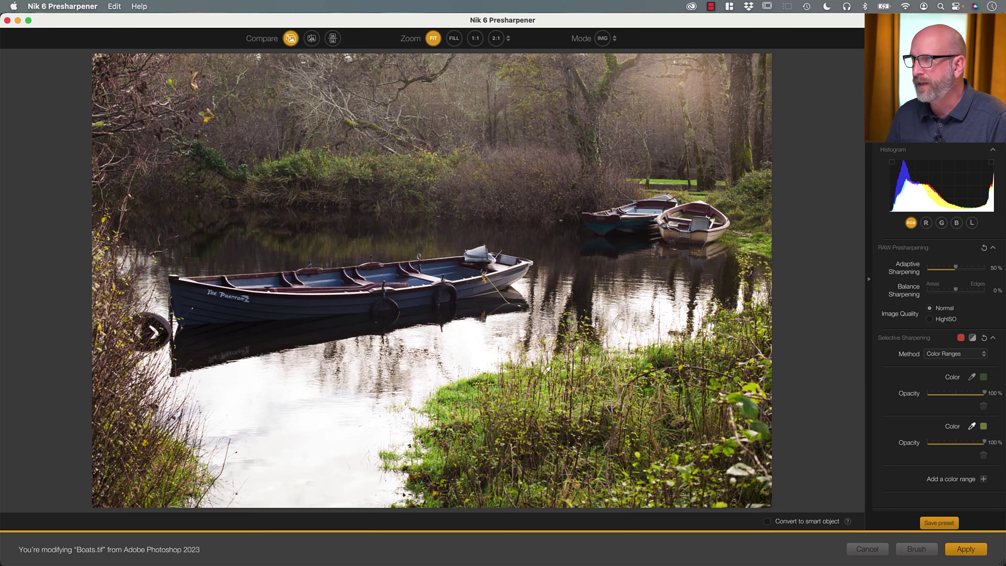
{"action": "left_click", "coordinate": [453, 397]}
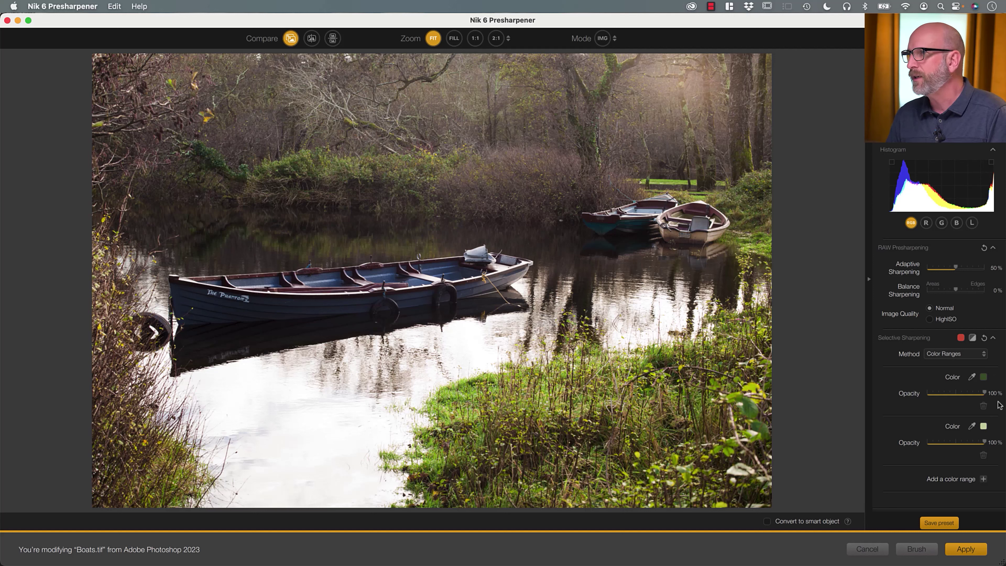
{"action": "left_click", "coordinate": [973, 425]}
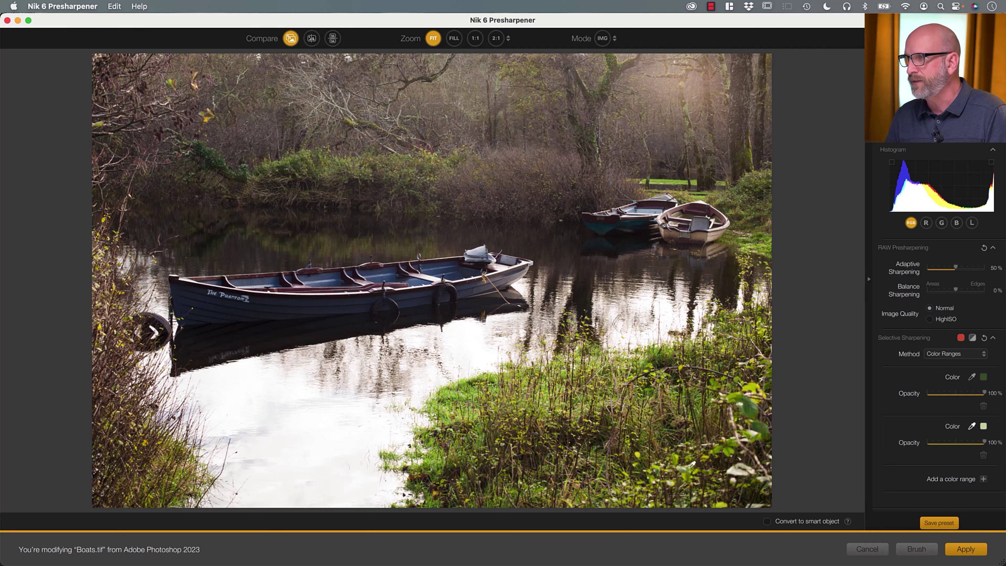
{"action": "left_click", "coordinate": [680, 472]}
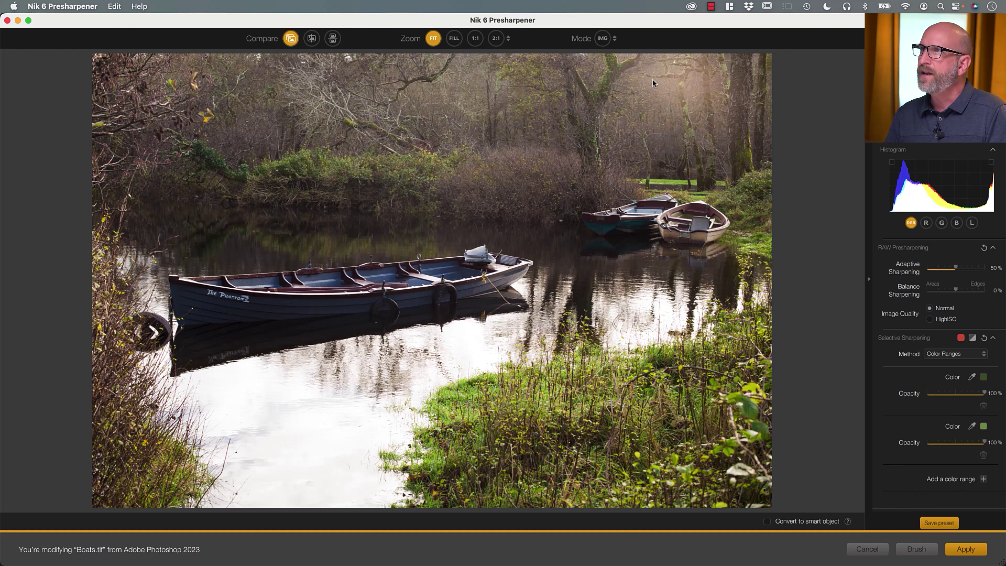
{"action": "left_click", "coordinate": [614, 38]}
Preview the colour-range sharpening as Effect Mask, then Effect Overlay, then back to Sharpened Image
{"action": "left_click", "coordinate": [619, 85]}
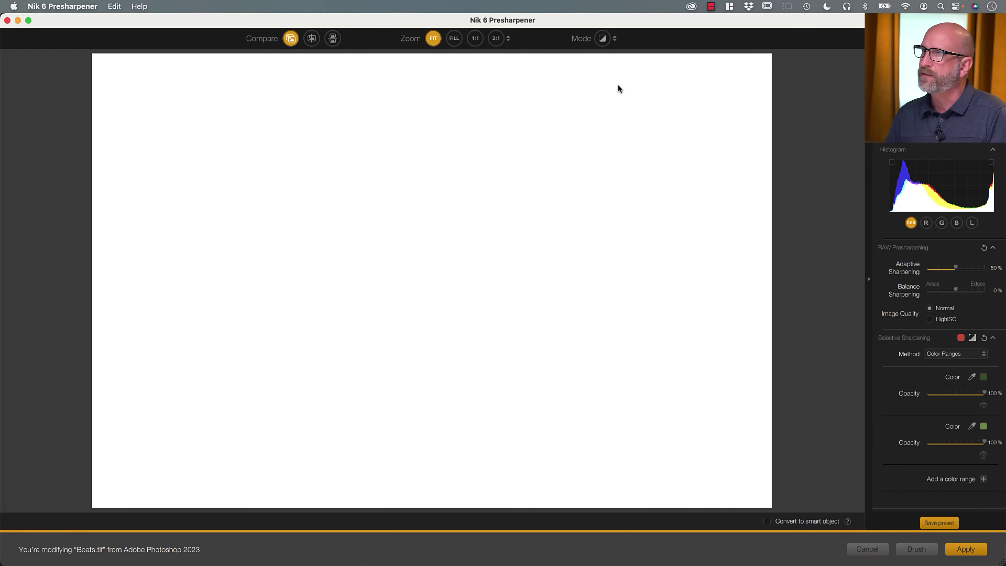
{"action": "left_click", "coordinate": [613, 38]}
{"action": "left_click", "coordinate": [613, 74]}
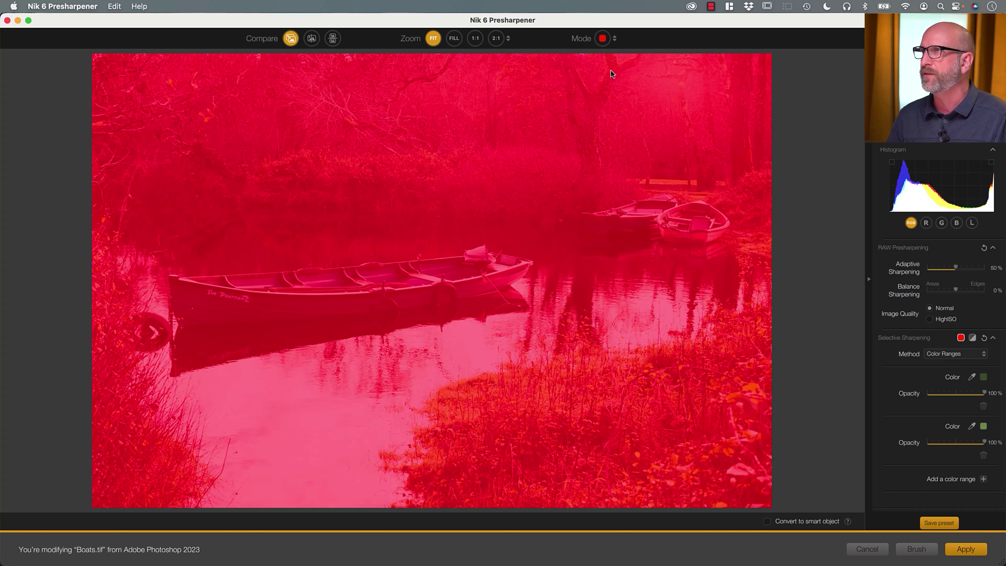
{"action": "left_click", "coordinate": [614, 39]}
{"action": "left_click", "coordinate": [616, 58]}
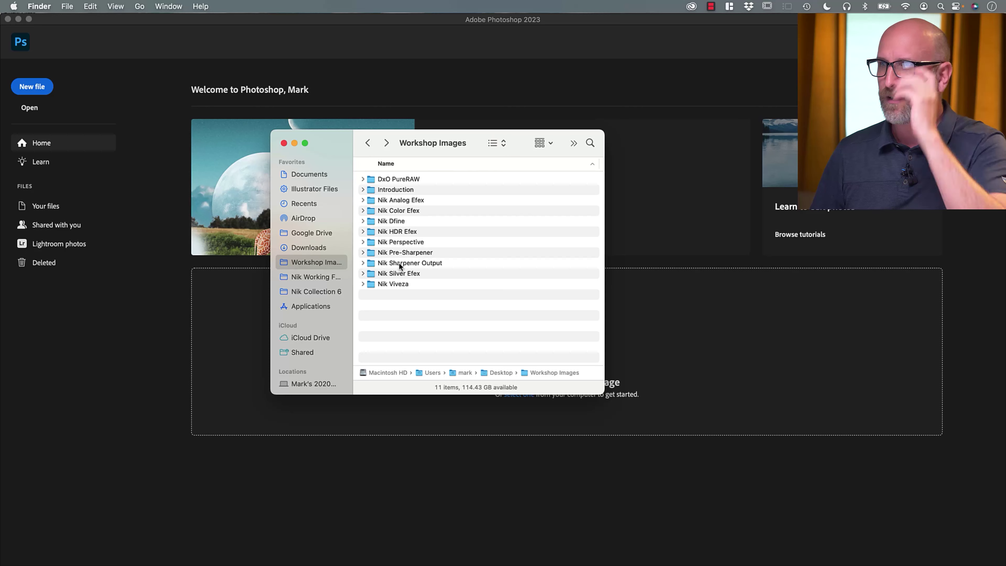
Drag Sofia-BW-Nik.tif from the Nik Sharpener Output folder onto Photoshop to open it
{"action": "double_click", "coordinate": [407, 263]}
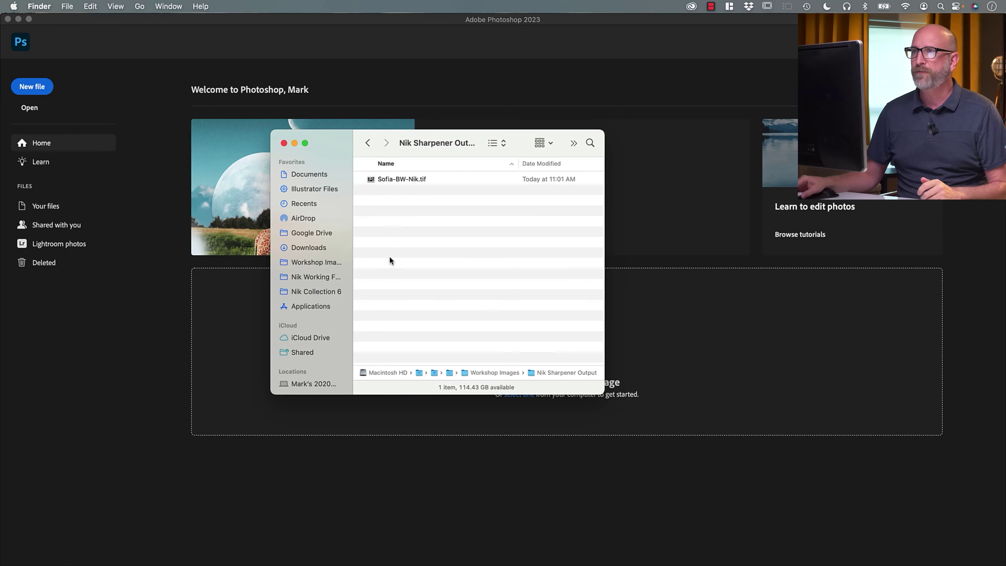
{"action": "left_click", "coordinate": [382, 181]}
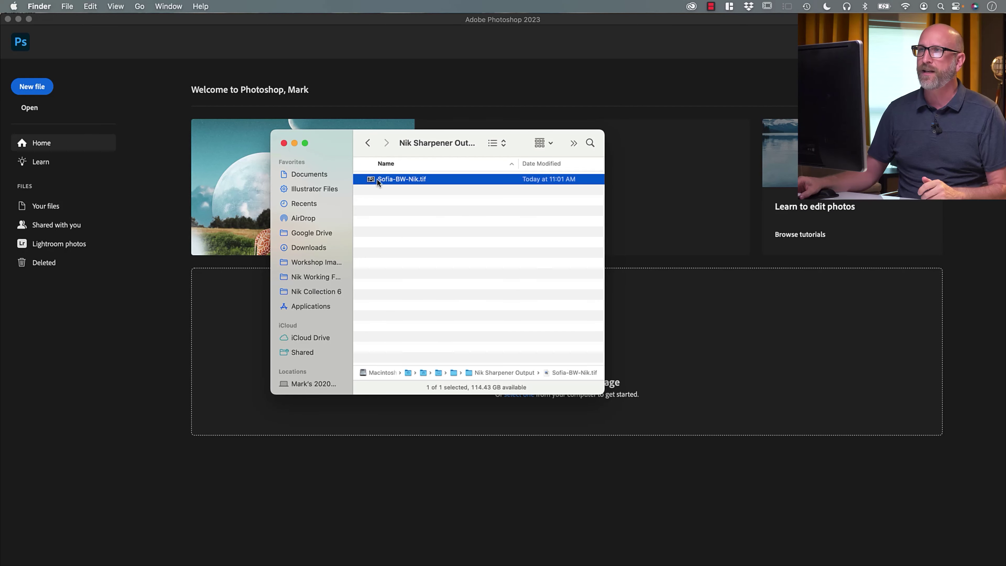
{"action": "left_click_drag", "start_coordinate": [371, 179], "coordinate": [166, 179]}
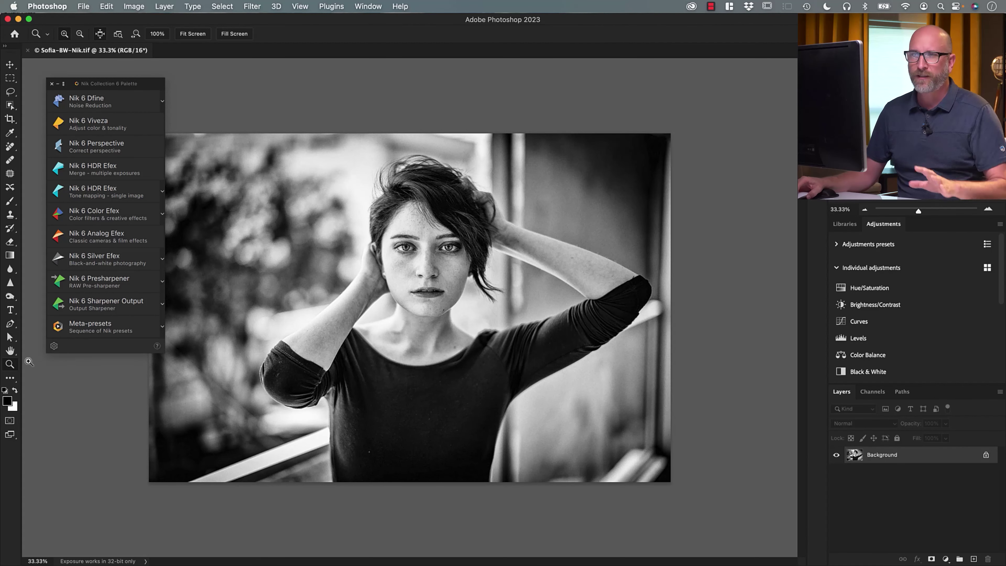
View Sofia-BW-Nik.tif at 100%, open it in Nik 6 Sharpener Output, and list the output sharpening types
{"action": "double_click", "coordinate": [14, 367]}
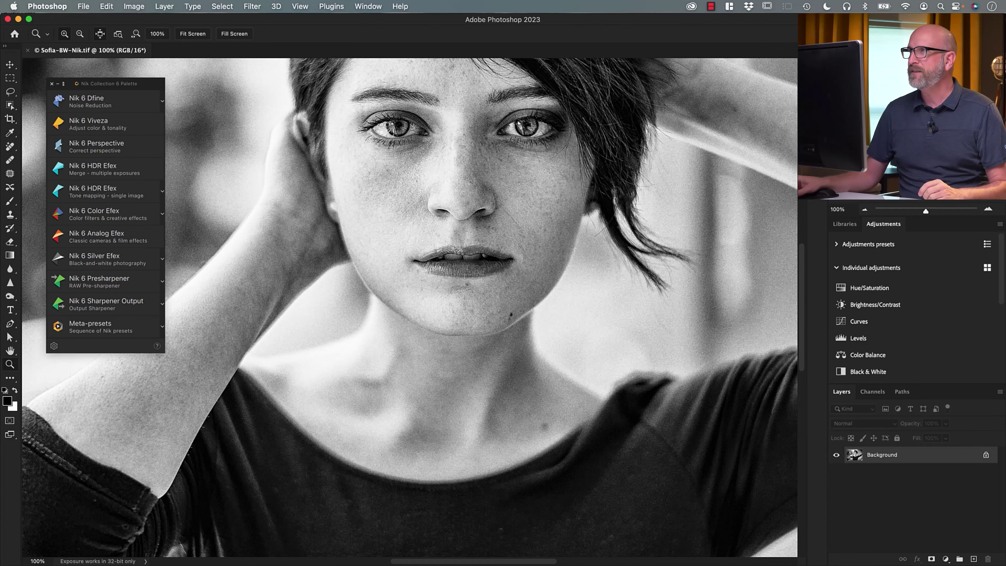
{"action": "scroll", "coordinate": [482, 277], "scroll_direction": "up", "scroll_amount": 5}
{"action": "scroll", "coordinate": [482, 276], "scroll_direction": "right", "scroll_amount": 3}
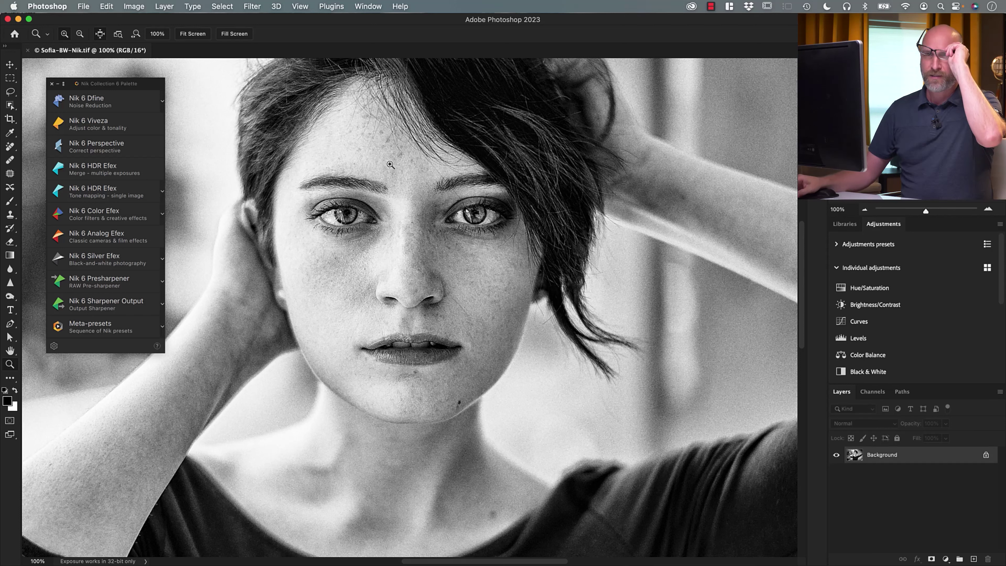
{"action": "left_click", "coordinate": [116, 304]}
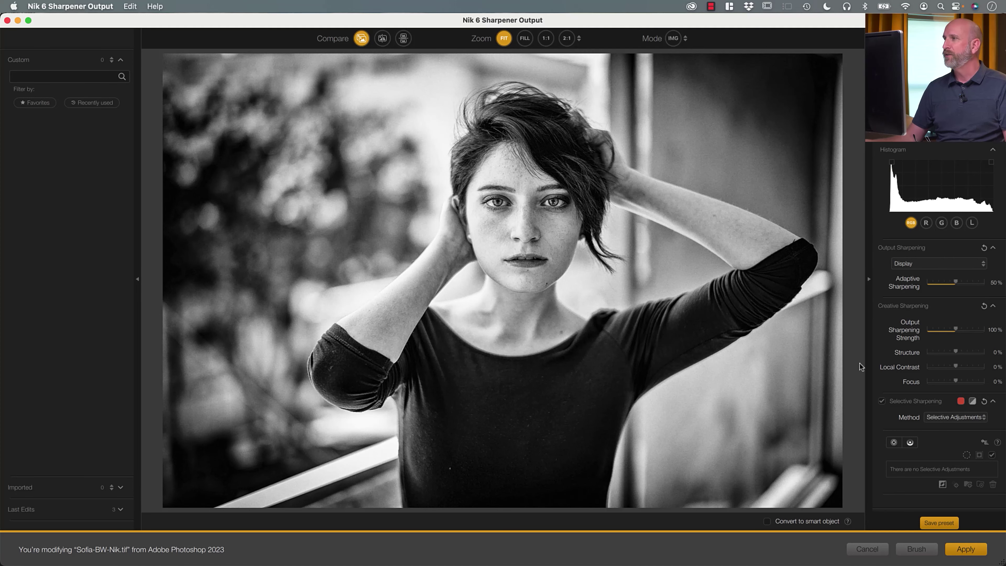
{"action": "left_click", "coordinate": [934, 265]}
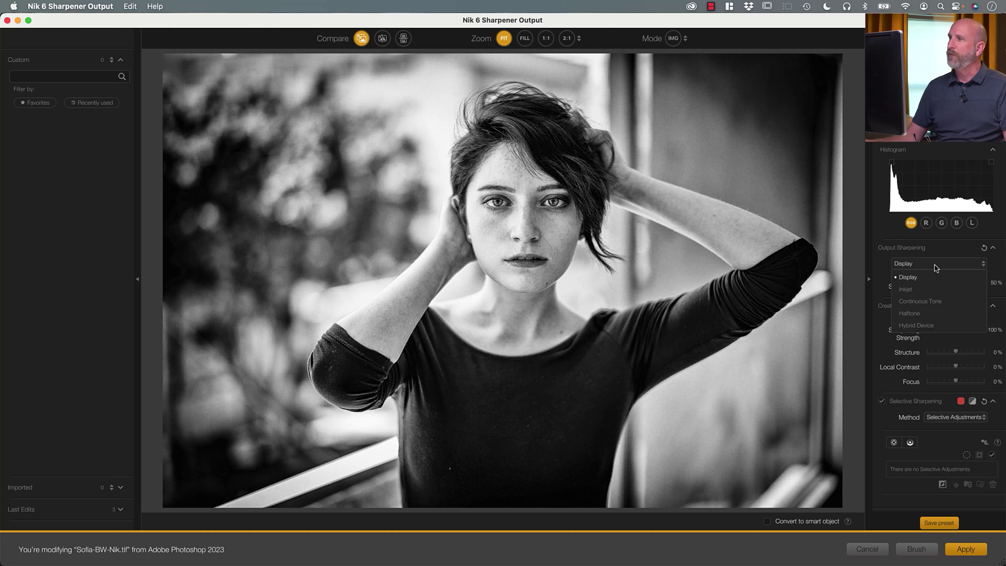
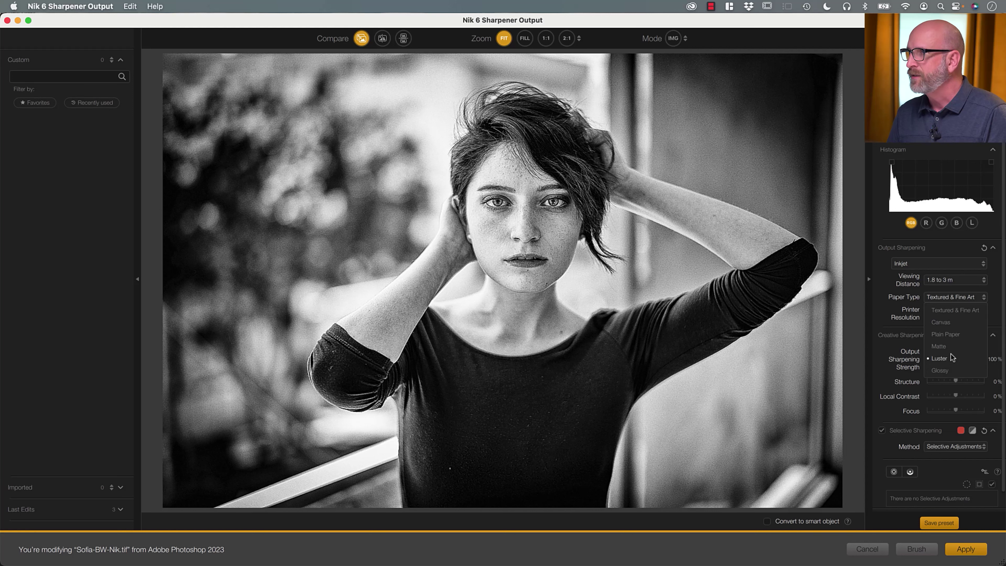
Set inkjet sharpening to Glossy paper with a 5760x1440 printer resolution
{"action": "left_click", "coordinate": [949, 371]}
{"action": "left_click", "coordinate": [949, 316]}
{"action": "scroll", "coordinate": [957, 404], "scroll_direction": "down", "scroll_amount": 5}
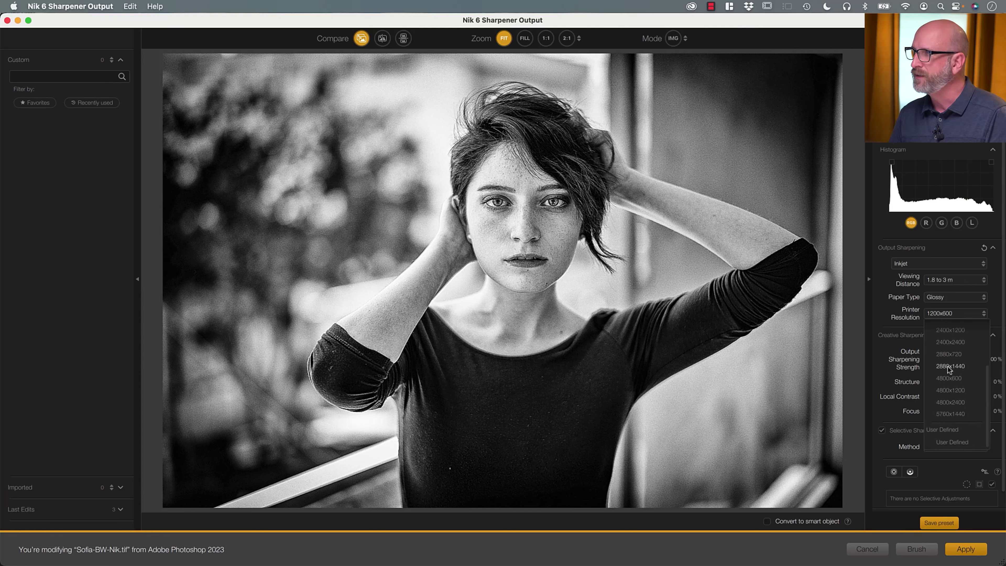
{"action": "left_click", "coordinate": [943, 414]}
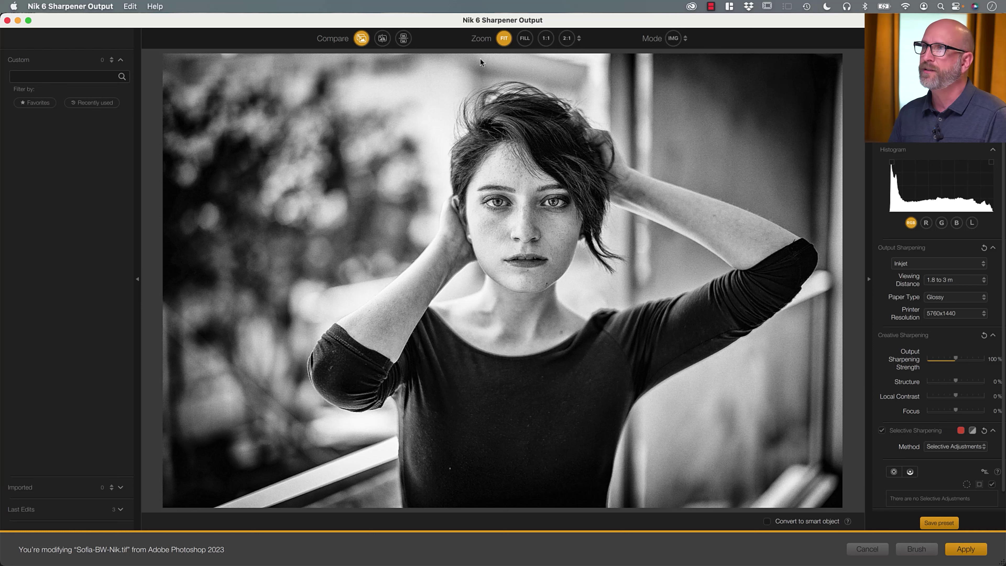
View the face at 100% and toggle Compare several times to check sharpened against original
{"action": "left_click", "coordinate": [546, 38]}
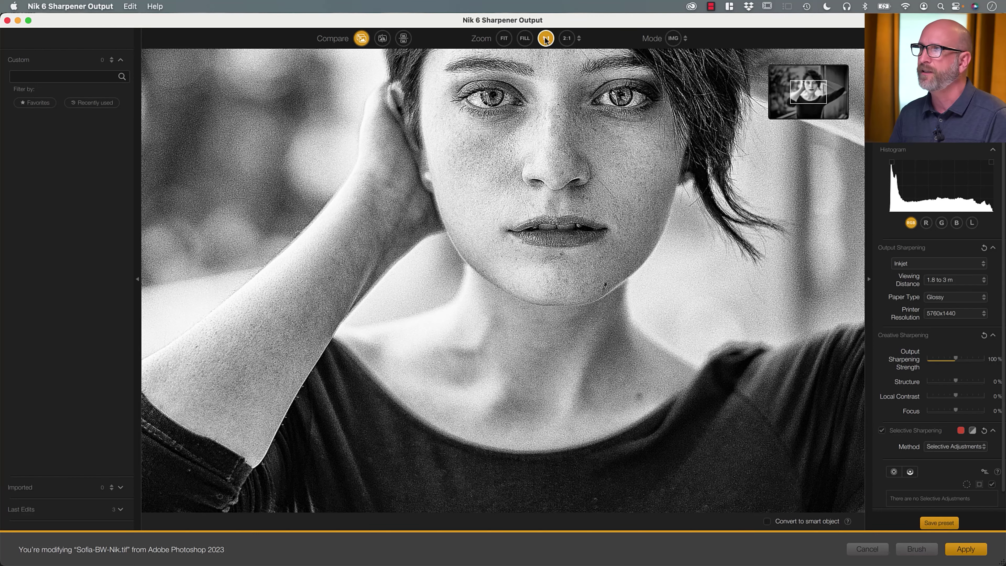
{"action": "left_click_drag", "start_coordinate": [821, 88], "coordinate": [822, 86]}
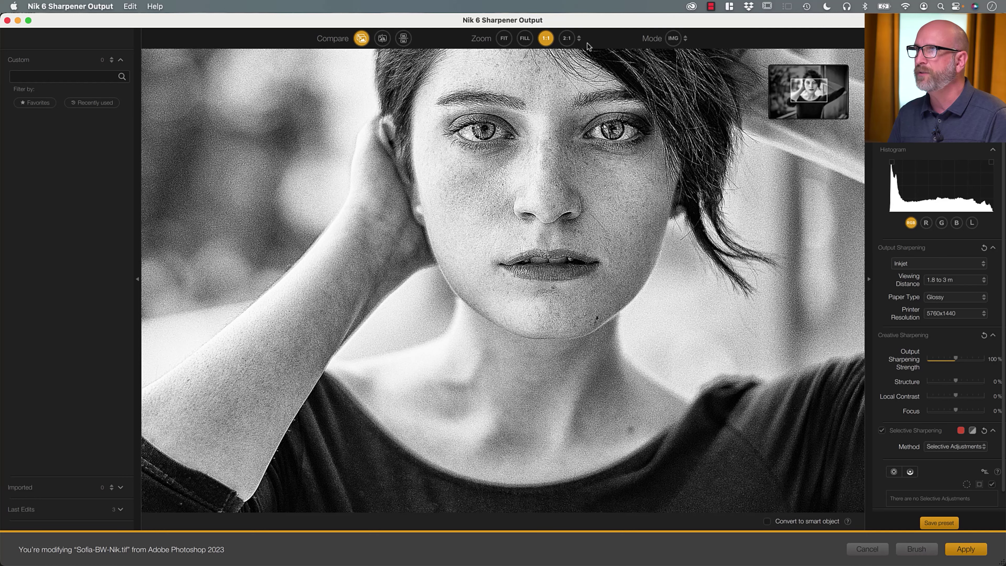
{"action": "left_click", "coordinate": [361, 40]}
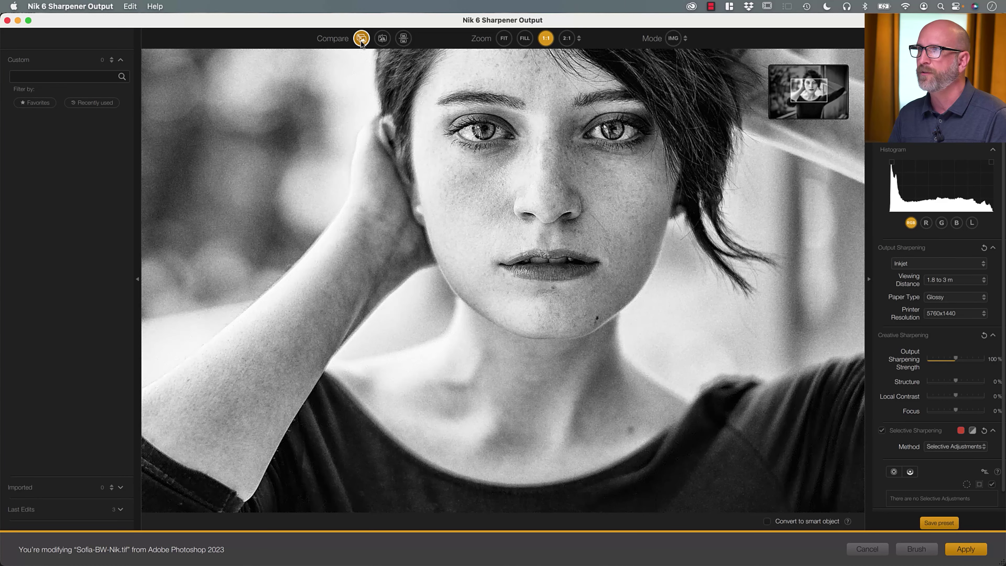
{"action": "left_click", "coordinate": [361, 39]}
{"action": "left_click", "coordinate": [361, 40]}
{"action": "left_click", "coordinate": [361, 39]}
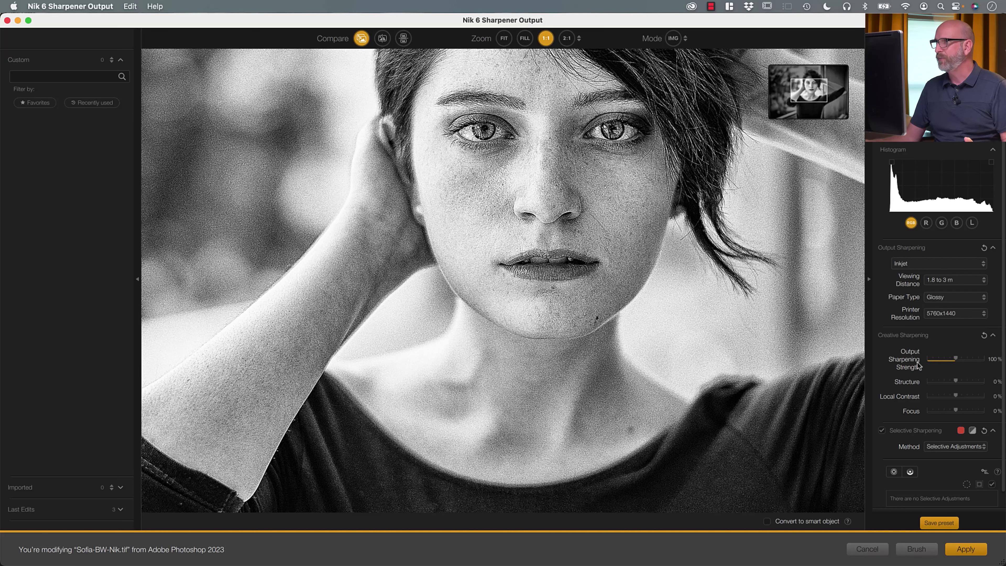
Try output sharpening strength at 46%, return it to about 101%, and adjust Structure
{"action": "left_click", "coordinate": [941, 360]}
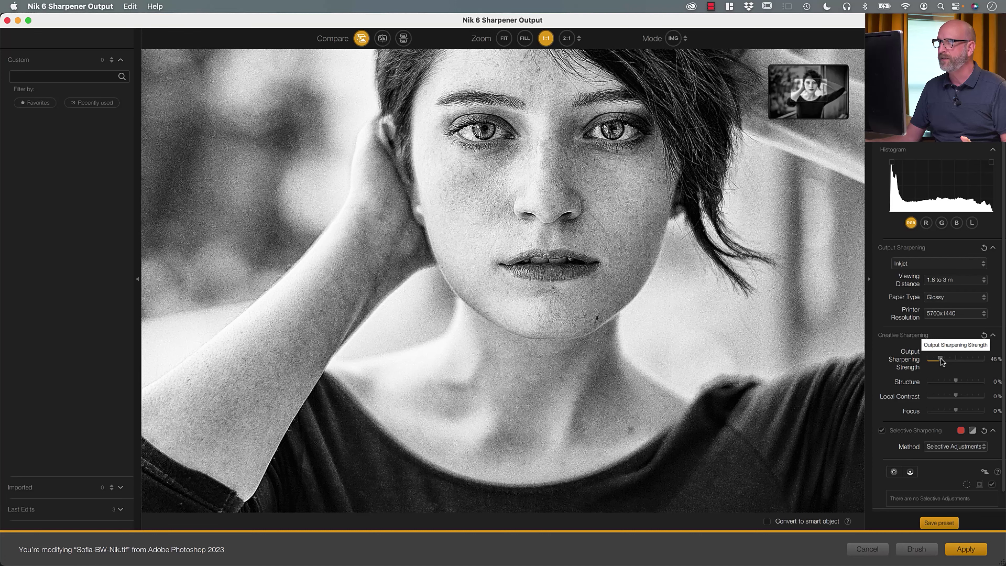
{"action": "mouse_move", "coordinate": [936, 361]}
{"action": "left_mouse_down"}
{"action": "mouse_move", "coordinate": [972, 362]}
{"action": "mouse_move", "coordinate": [955, 363]}
{"action": "left_mouse_up"}
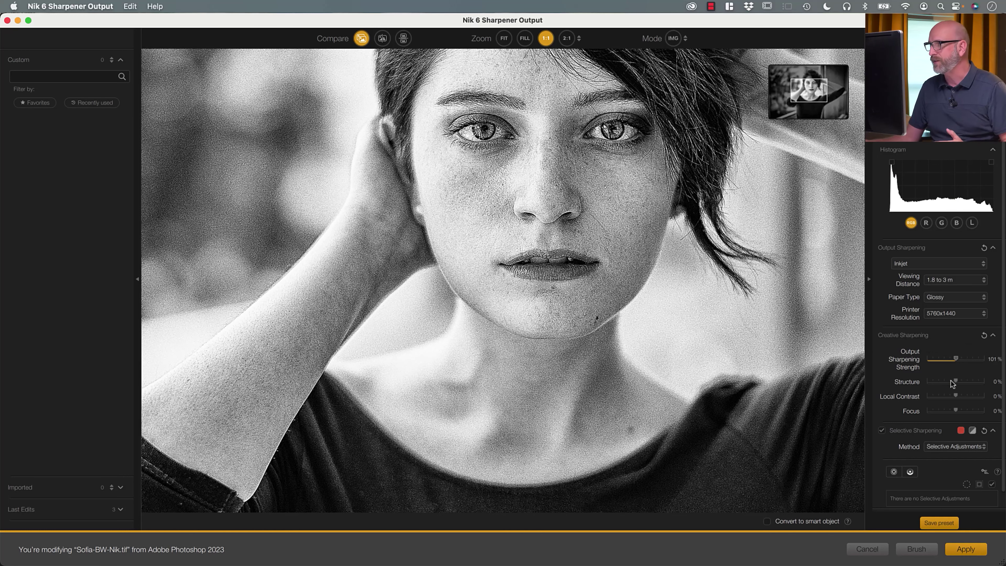
{"action": "scroll", "coordinate": [956, 370], "scroll_direction": "down", "scroll_amount": 2}
{"action": "left_click_drag", "start_coordinate": [967, 366], "coordinate": [956, 369]}
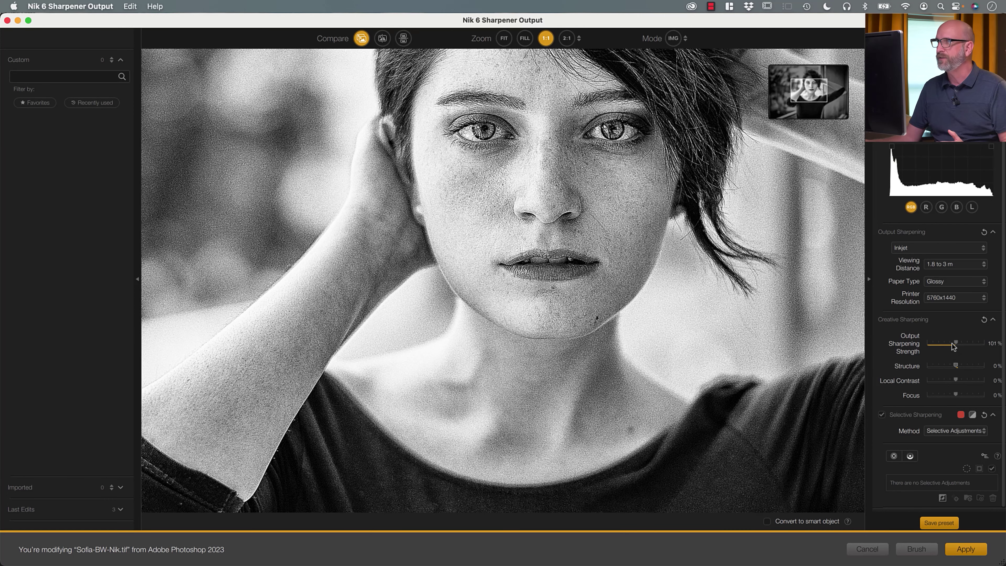
Switch the output sharpening type to Halftone
{"action": "scroll", "coordinate": [952, 340], "scroll_direction": "up", "scroll_amount": 2}
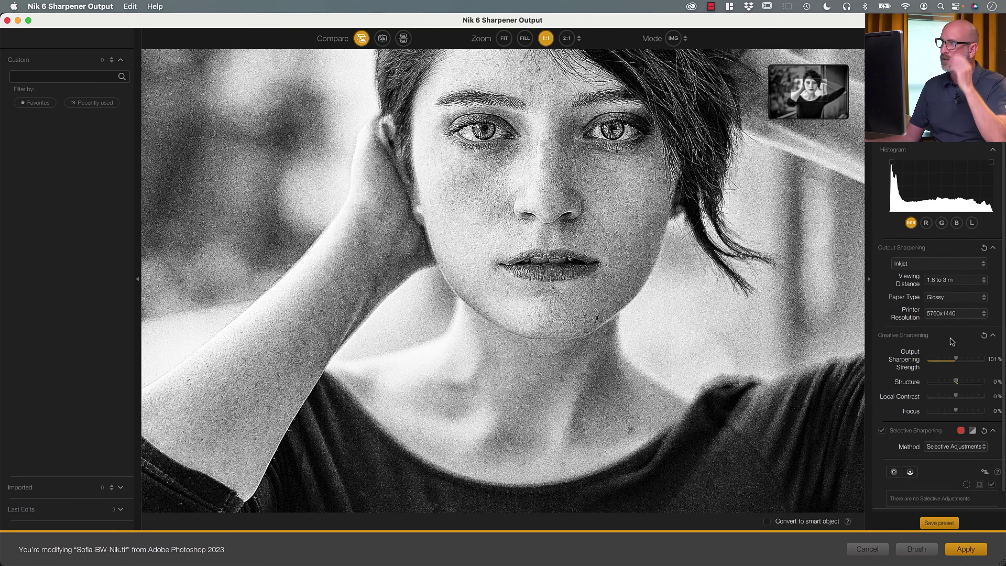
{"action": "left_click", "coordinate": [932, 264]}
{"action": "left_click", "coordinate": [919, 314]}
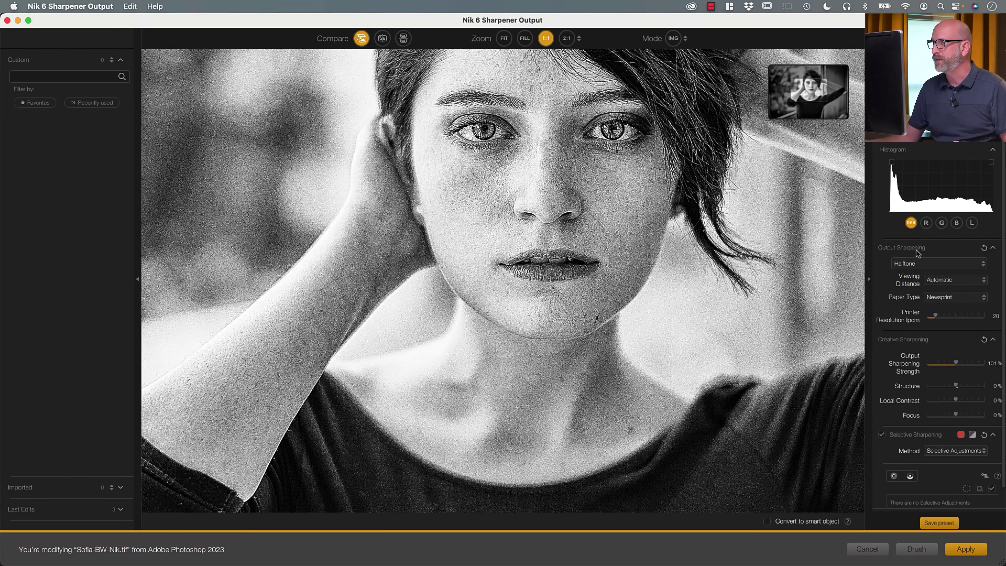
Switch output sharpening to Display and compare it against the original
{"action": "left_click", "coordinate": [952, 264]}
{"action": "left_click", "coordinate": [922, 278]}
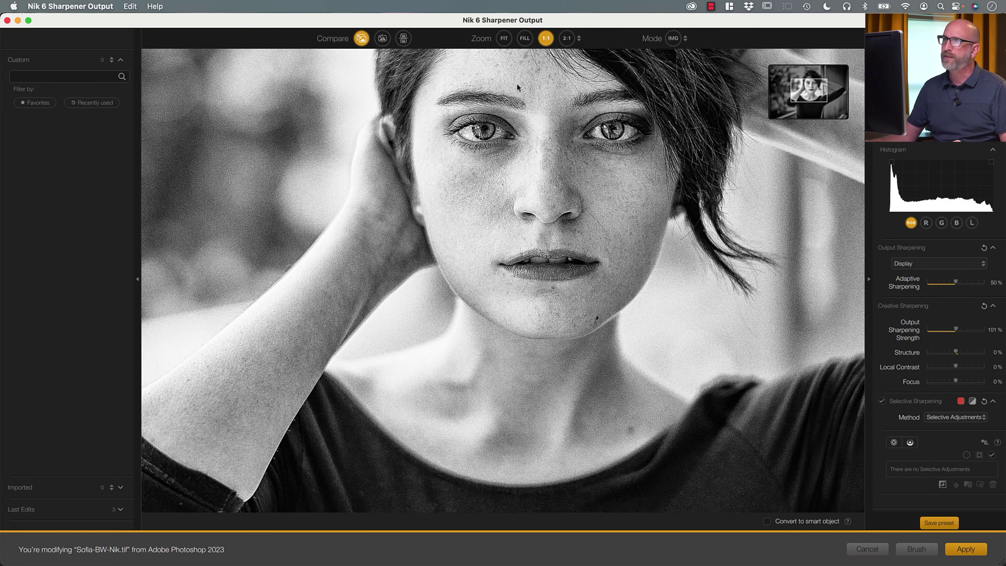
{"action": "left_click", "coordinate": [362, 41]}
{"action": "left_click", "coordinate": [362, 41]}
{"action": "left_click", "coordinate": [361, 41]}
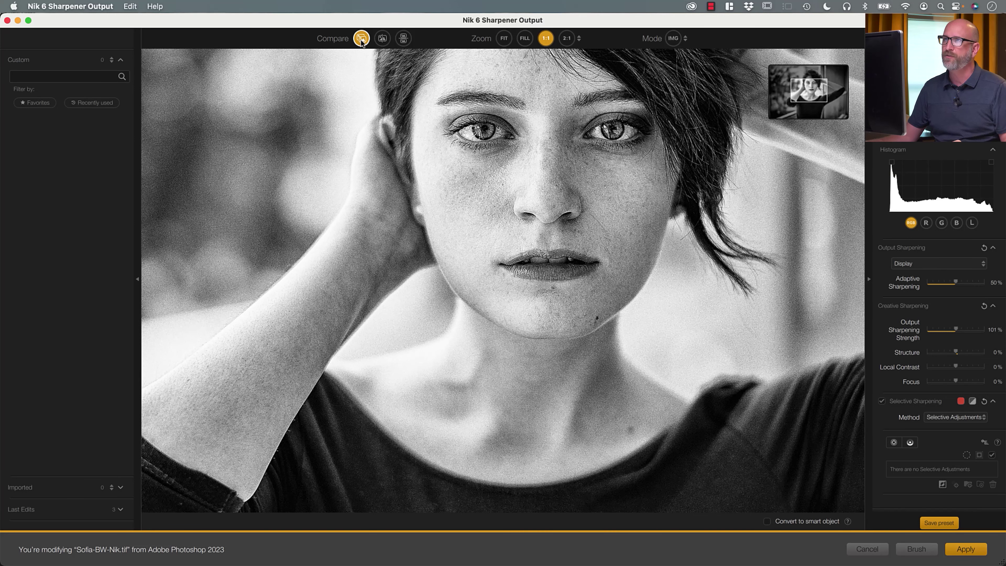
Fit the whole photo, then return to 100% and pan up to the face
{"action": "left_click", "coordinate": [504, 39]}
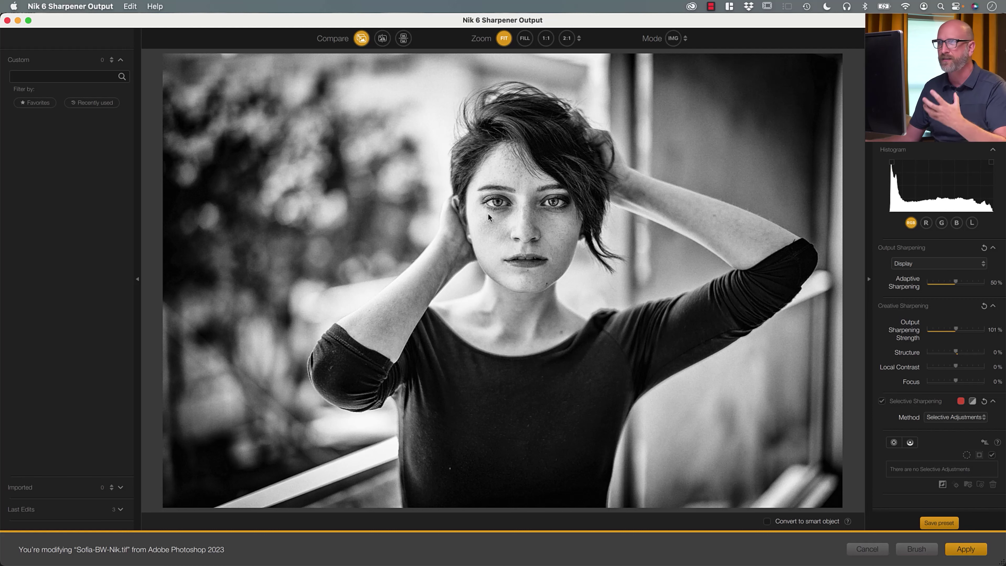
{"action": "left_click", "coordinate": [546, 38]}
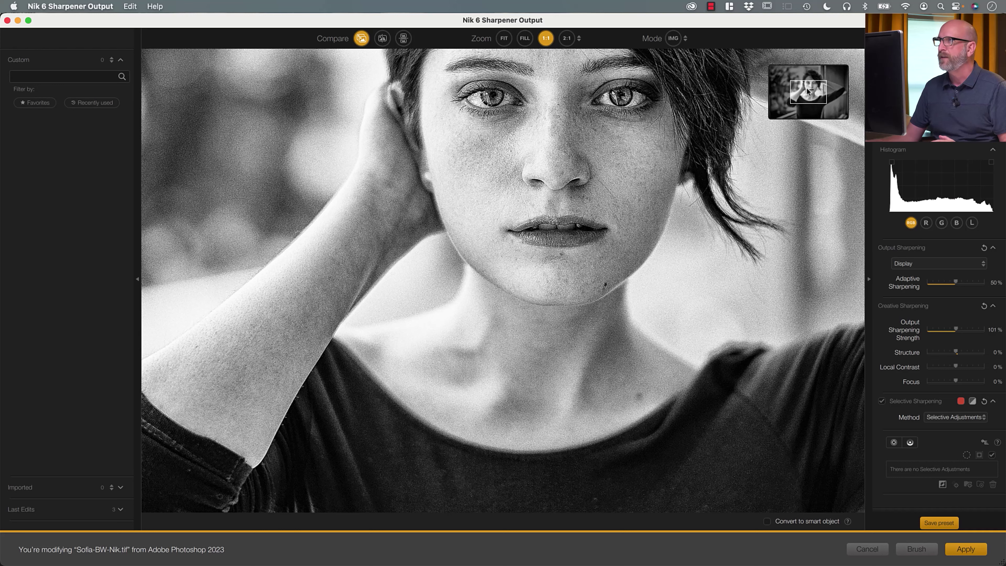
{"action": "left_click_drag", "start_coordinate": [812, 87], "coordinate": [813, 81]}
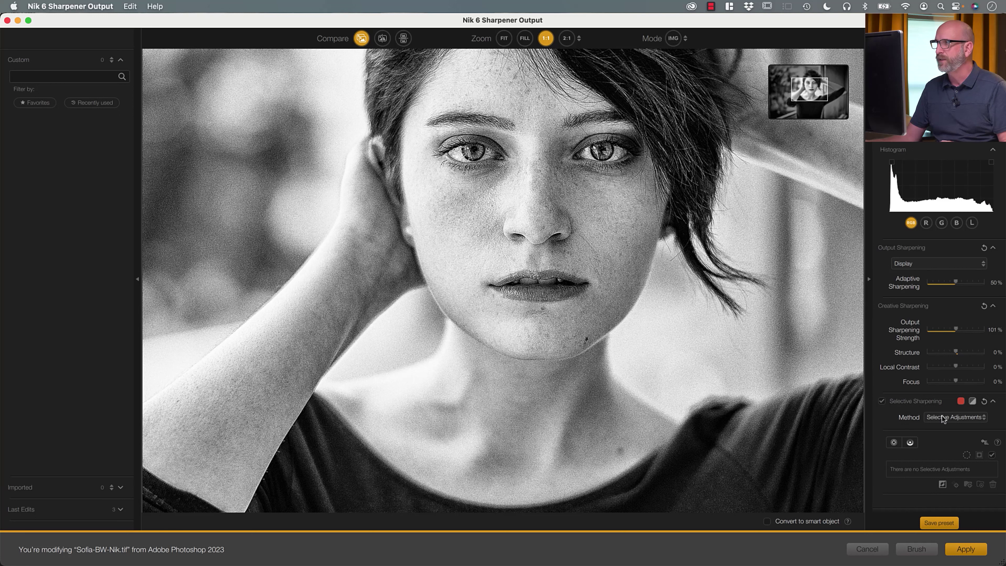
Place a selective sharpening control point on the right eye and shrink its radius to the eye
{"action": "left_click", "coordinate": [893, 442]}
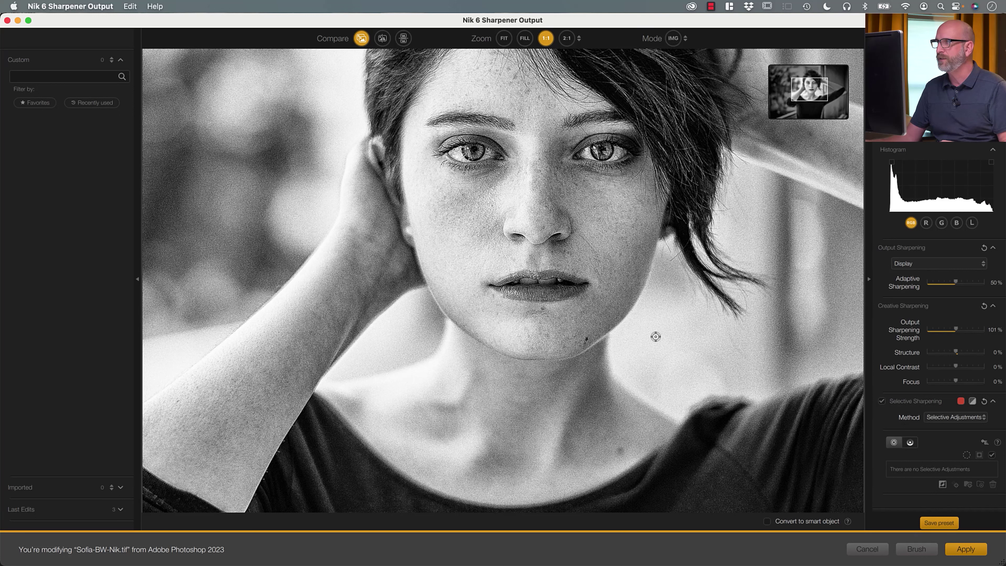
{"action": "left_click", "coordinate": [608, 154]}
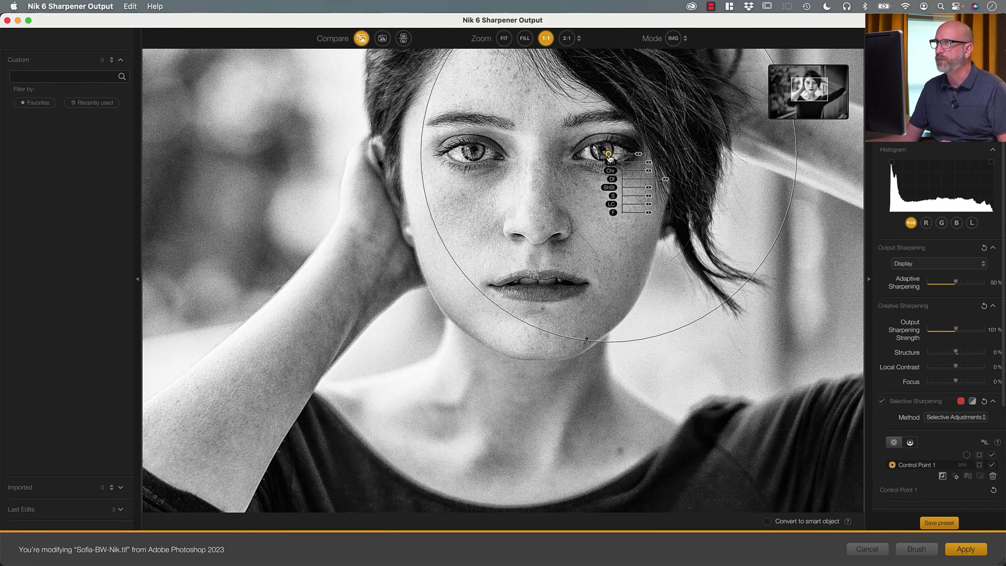
{"action": "left_click_drag", "start_coordinate": [785, 146], "coordinate": [651, 158]}
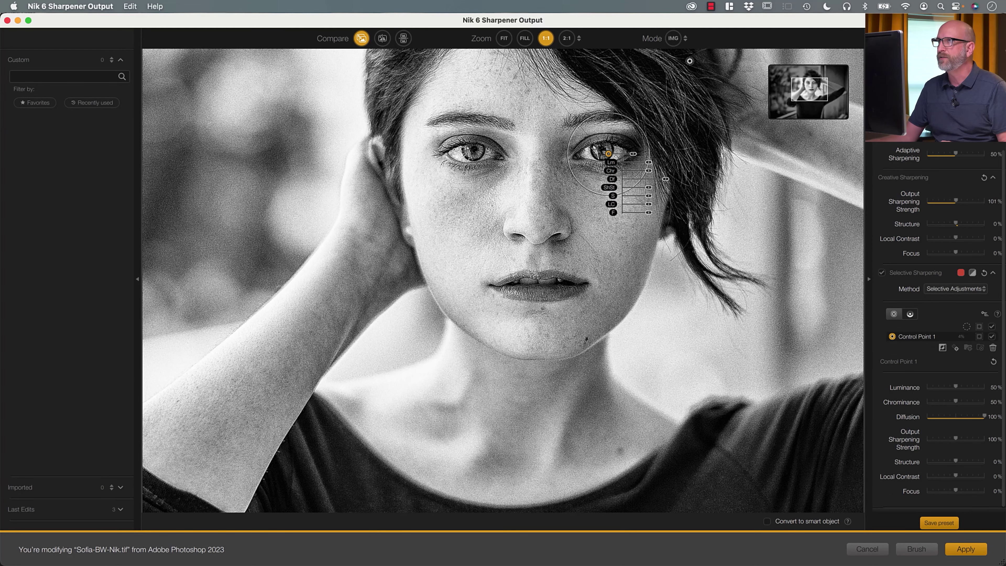
{"action": "left_click", "coordinate": [686, 38]}
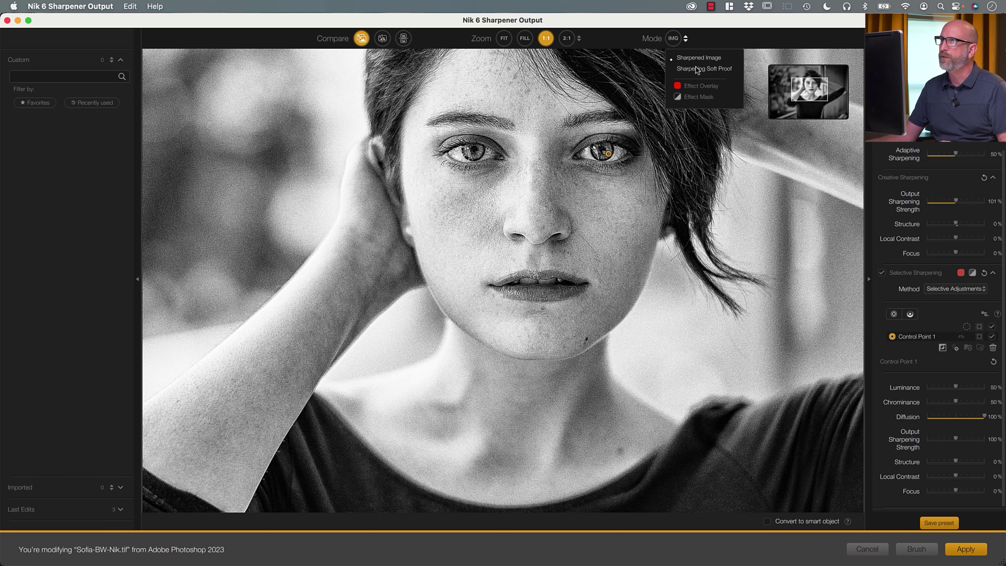
Show the Effect Mask, centre the control point on the eye, and set its Luminance to 61%
{"action": "left_click", "coordinate": [701, 98]}
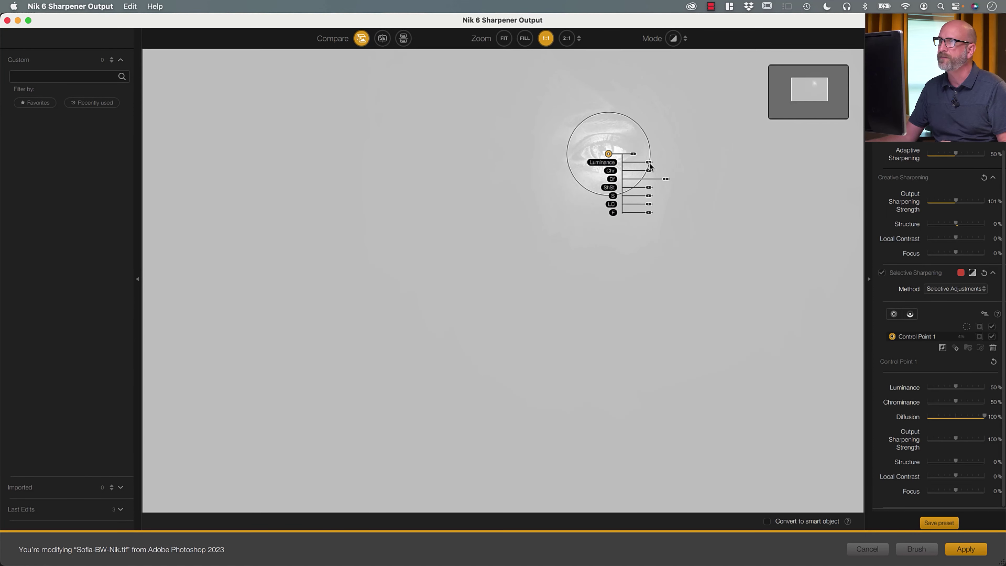
{"action": "left_click_drag", "start_coordinate": [609, 154], "coordinate": [611, 154]}
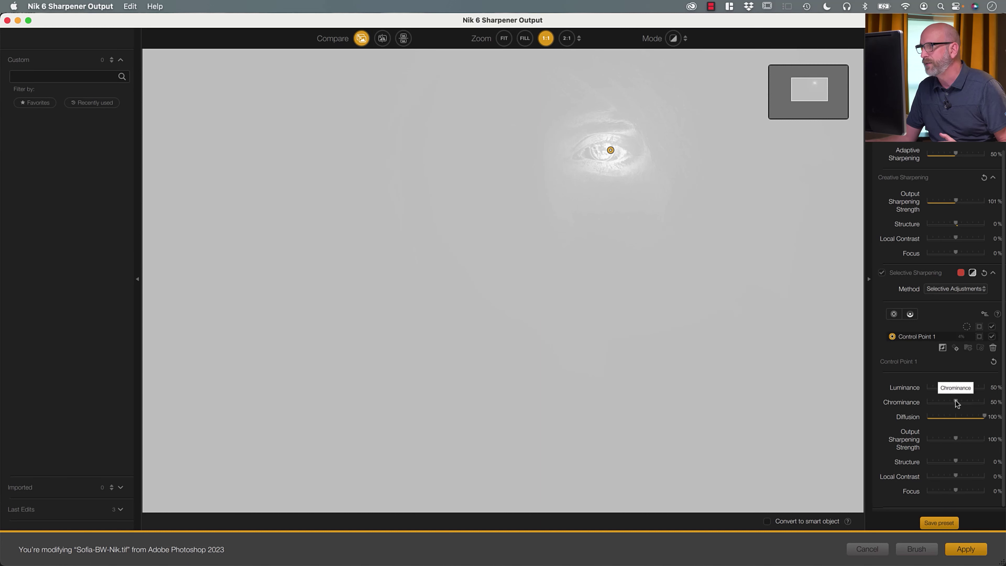
{"action": "left_click_drag", "start_coordinate": [956, 387], "coordinate": [962, 387]}
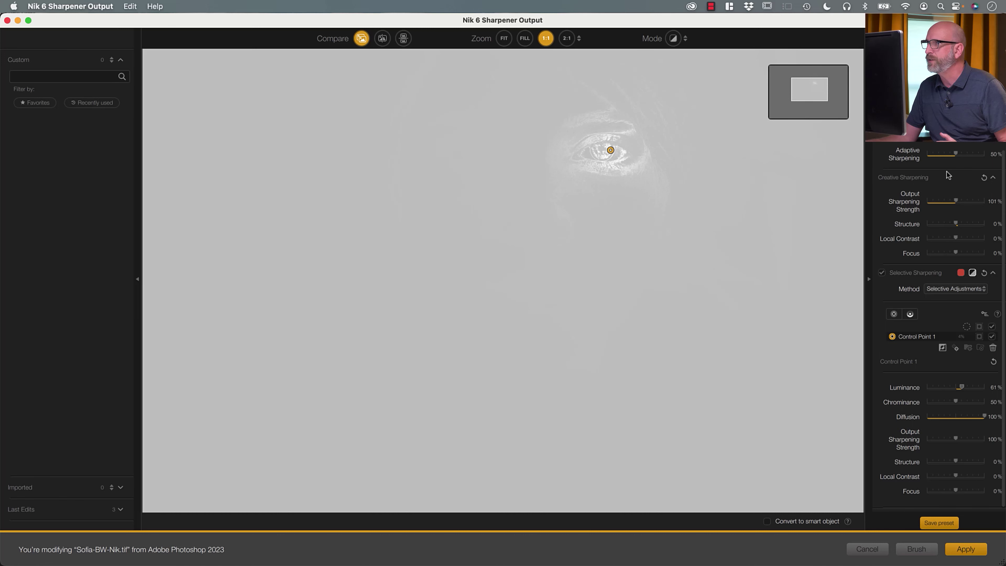
Drag Adaptive Sharpening and Output Sharpening Strength down to 0%
{"action": "scroll", "coordinate": [947, 175], "scroll_direction": "up", "scroll_amount": 2}
{"action": "left_click_drag", "start_coordinate": [955, 177], "coordinate": [919, 177]}
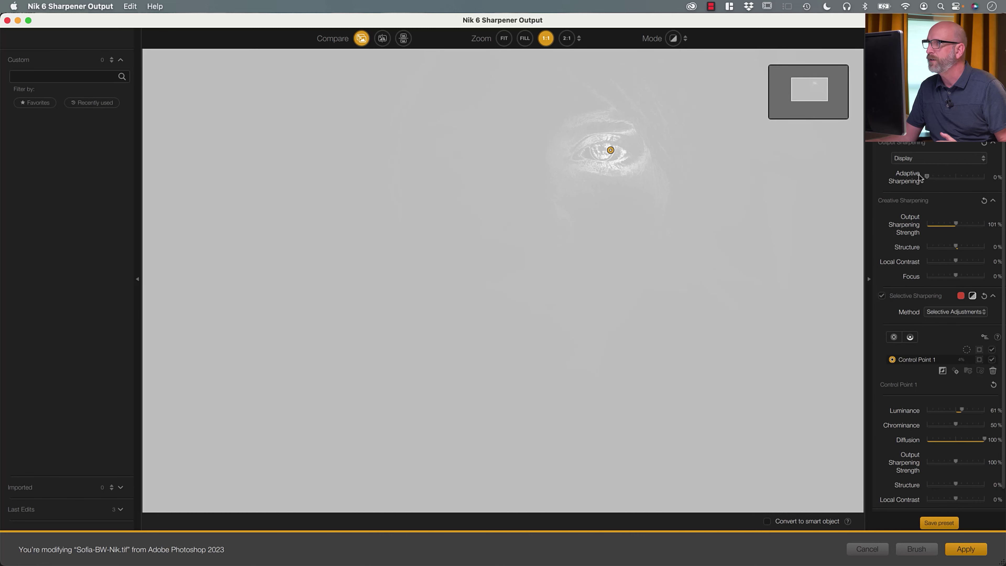
{"action": "left_click_drag", "start_coordinate": [954, 225], "coordinate": [911, 224]}
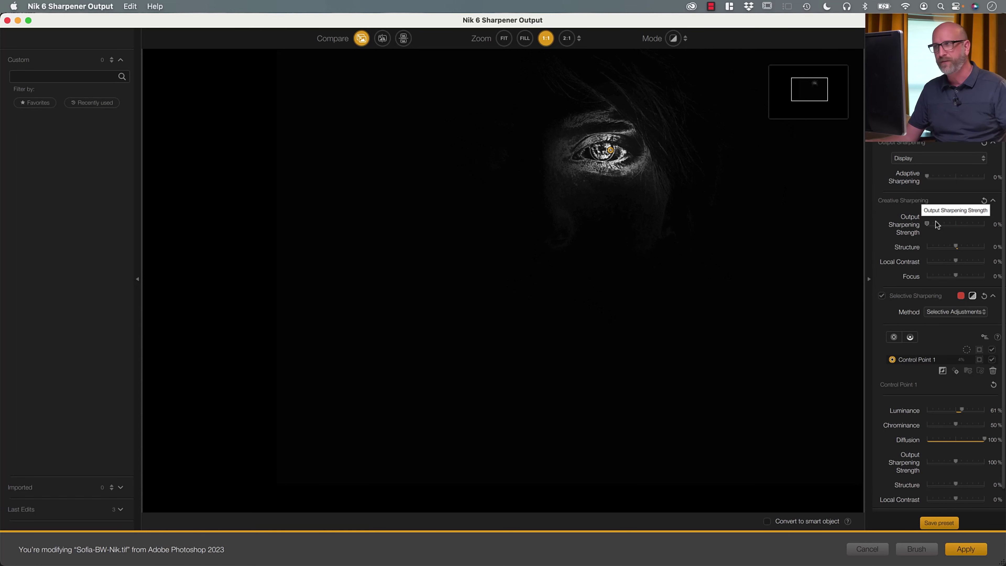
{"action": "mouse_move", "coordinate": [770, 242]}
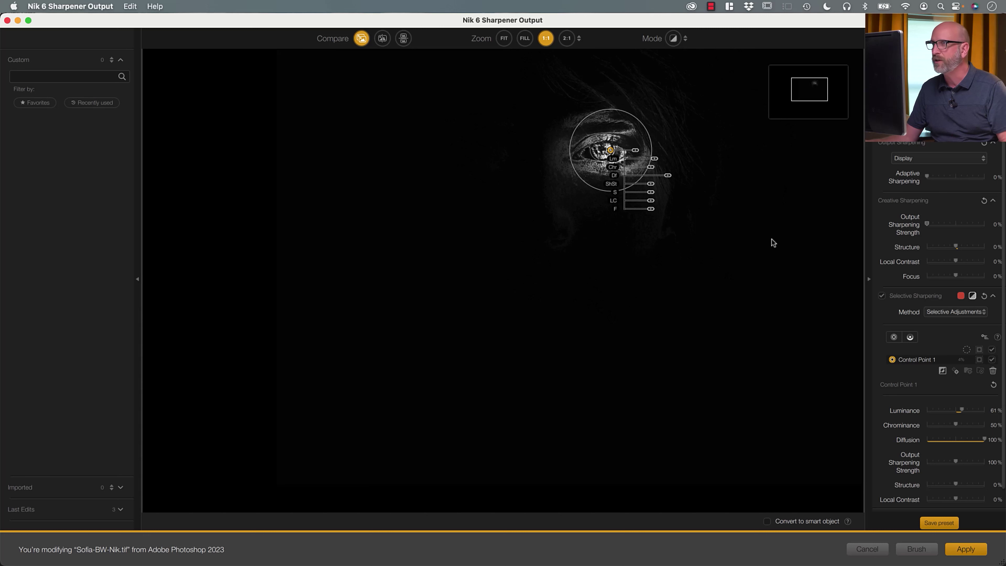